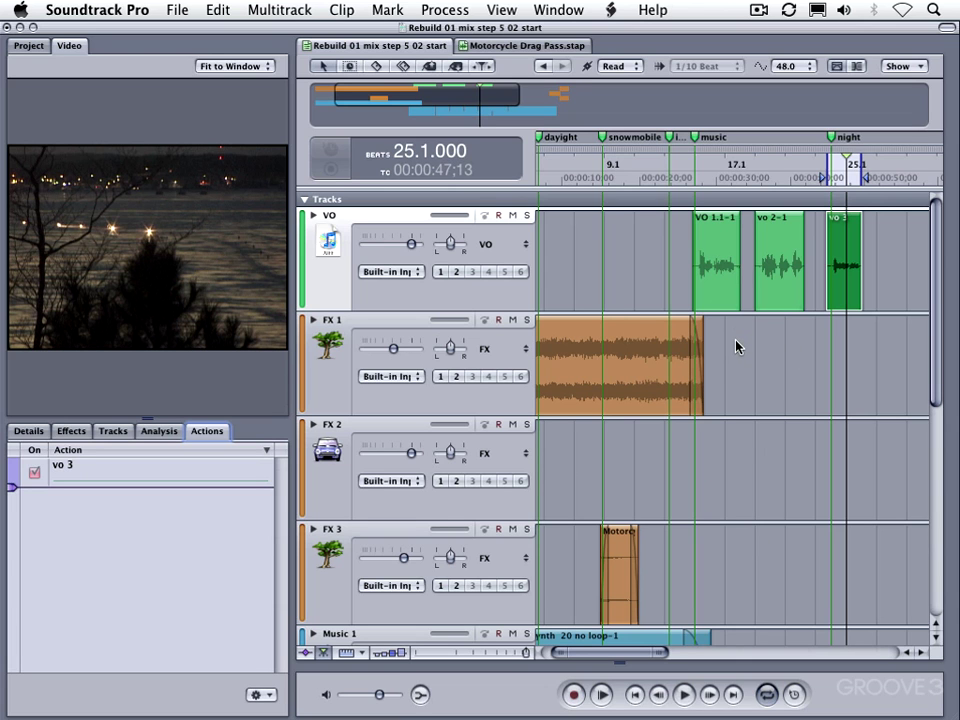
# - Clear the bar-25 cycle region, solo VO, and play the voiceover from about bar 14
pyautogui.press('Escape')
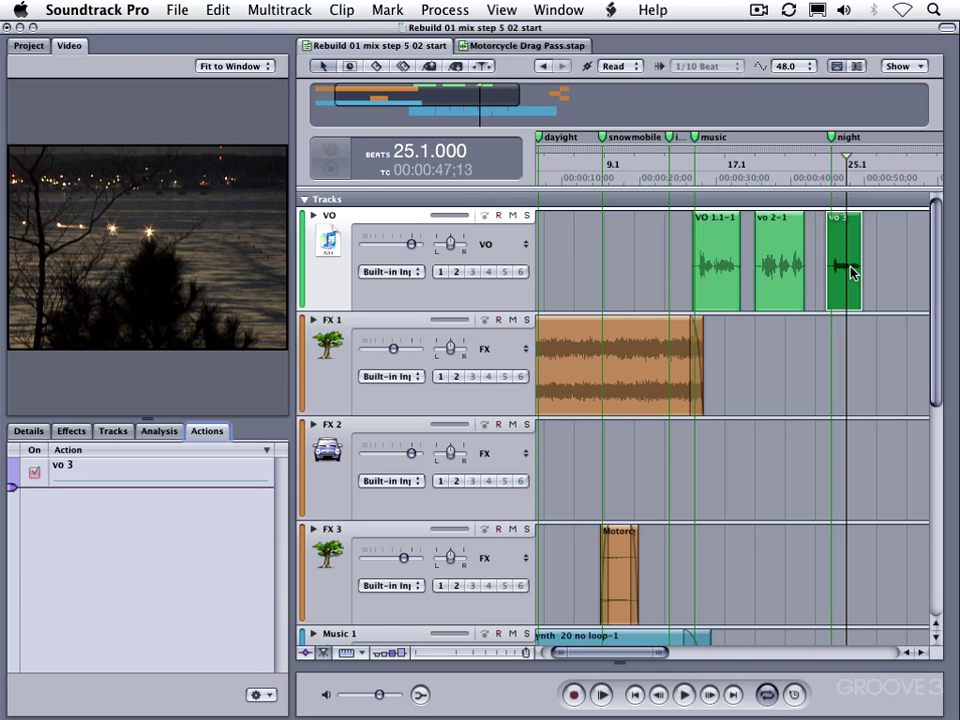
pyautogui.click(527, 215)
pyautogui.click(689, 265)
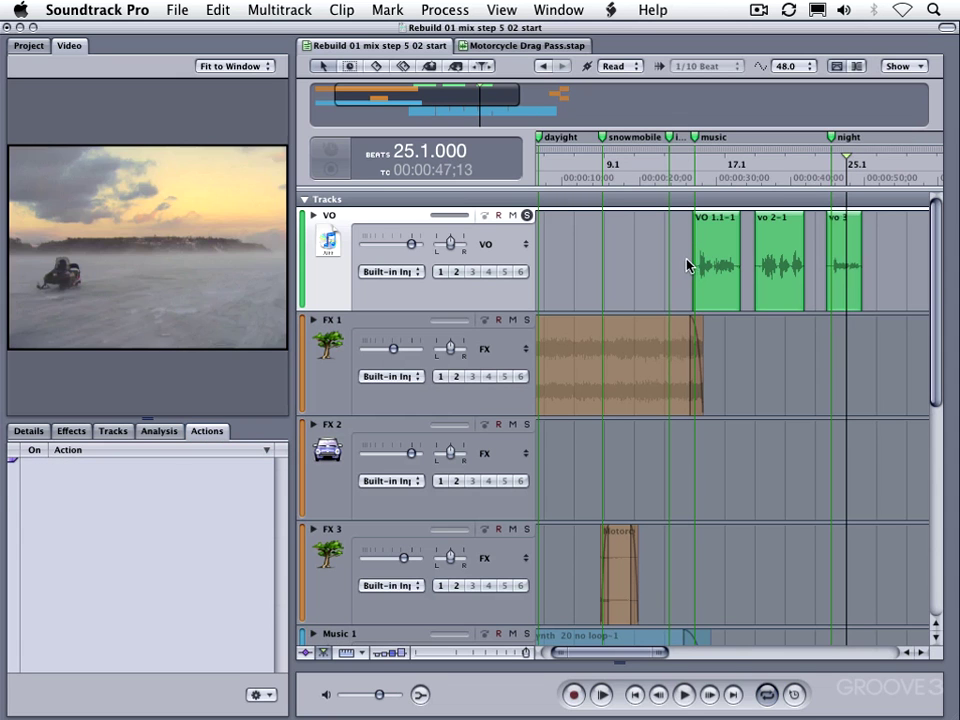
pyautogui.press('space')
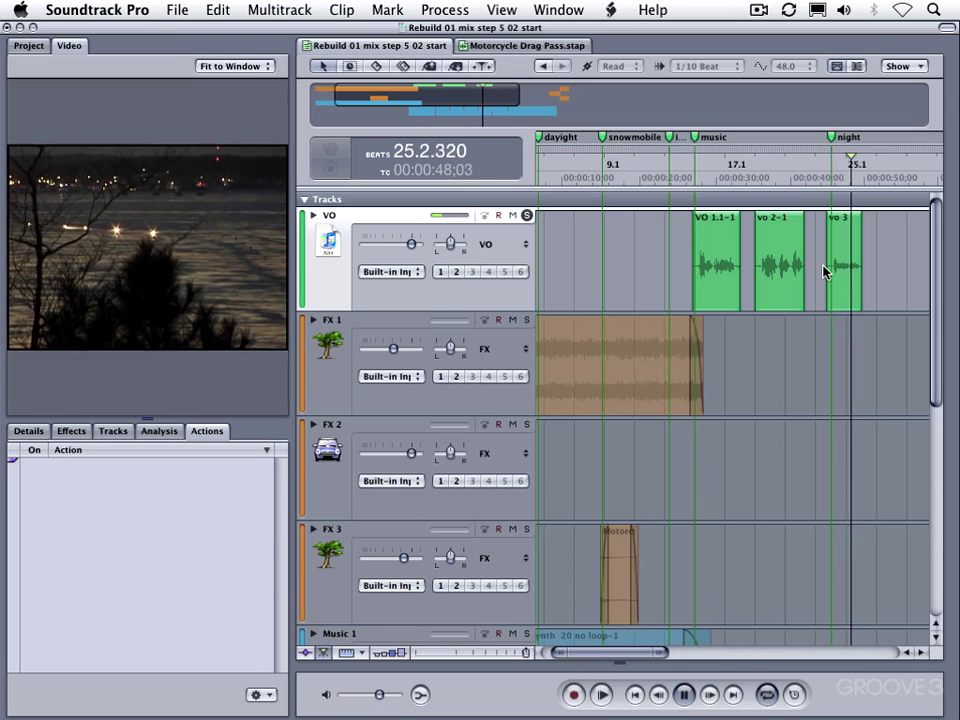
pyautogui.press('space')
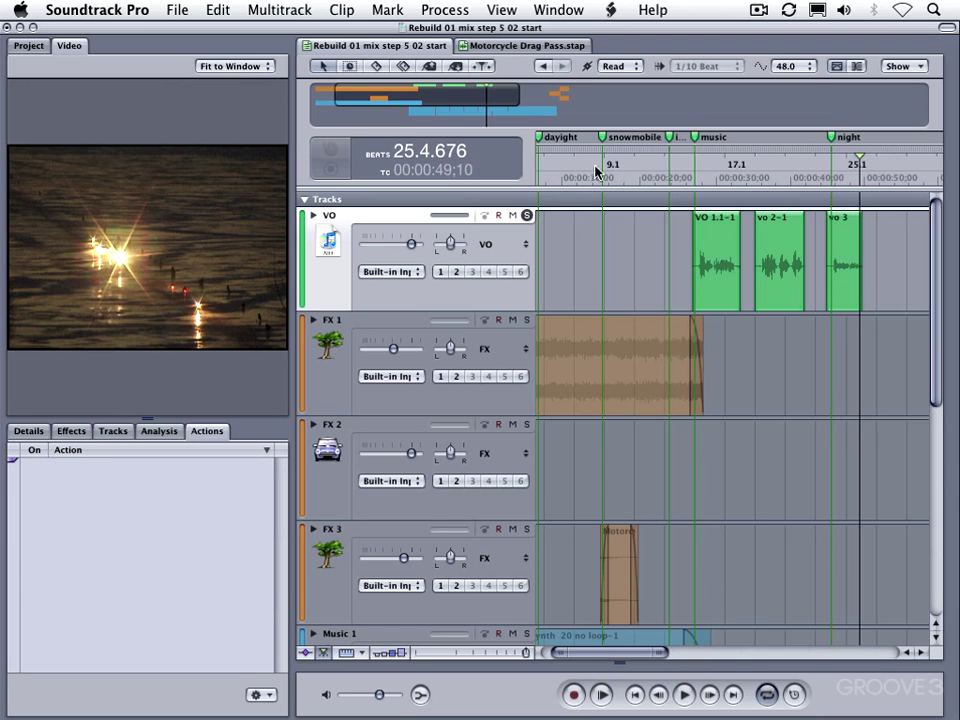
# - Lift the Level Match voice level from clip VO 1.1-1, then close the Sound Palette
pyautogui.click(430, 67)
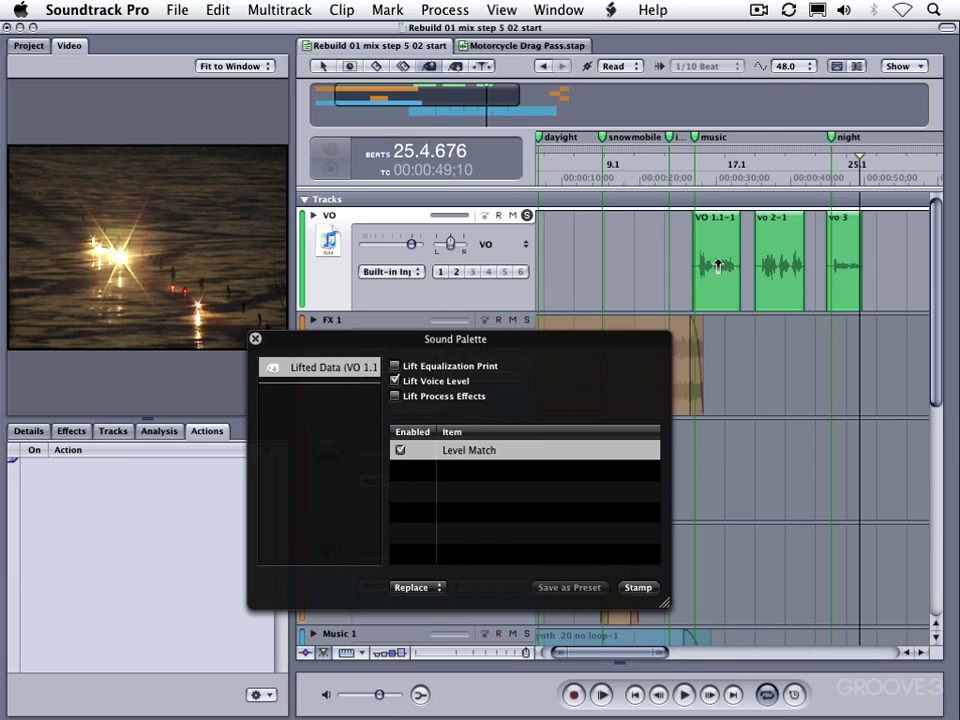
pyautogui.click(718, 265)
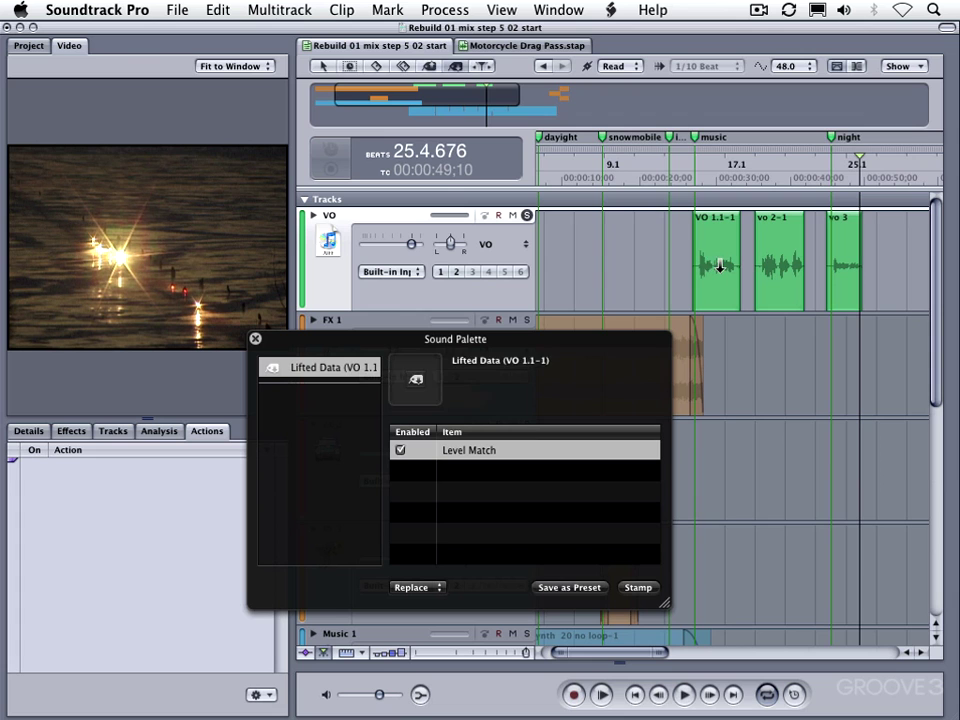
pyautogui.click(529, 362)
pyautogui.click(255, 339)
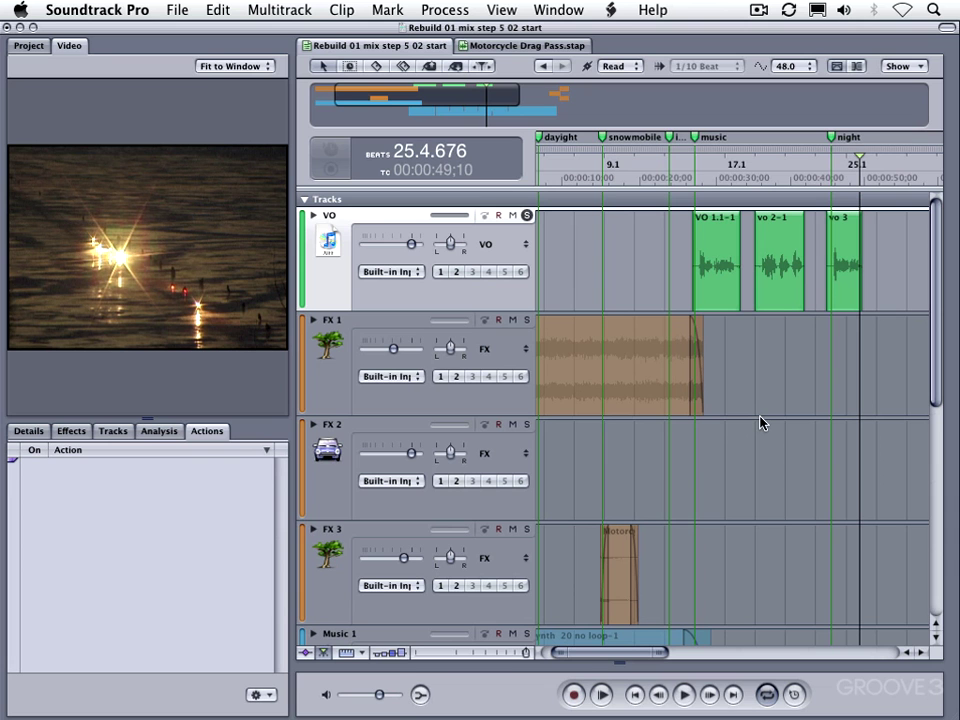
pyautogui.click(700, 272)
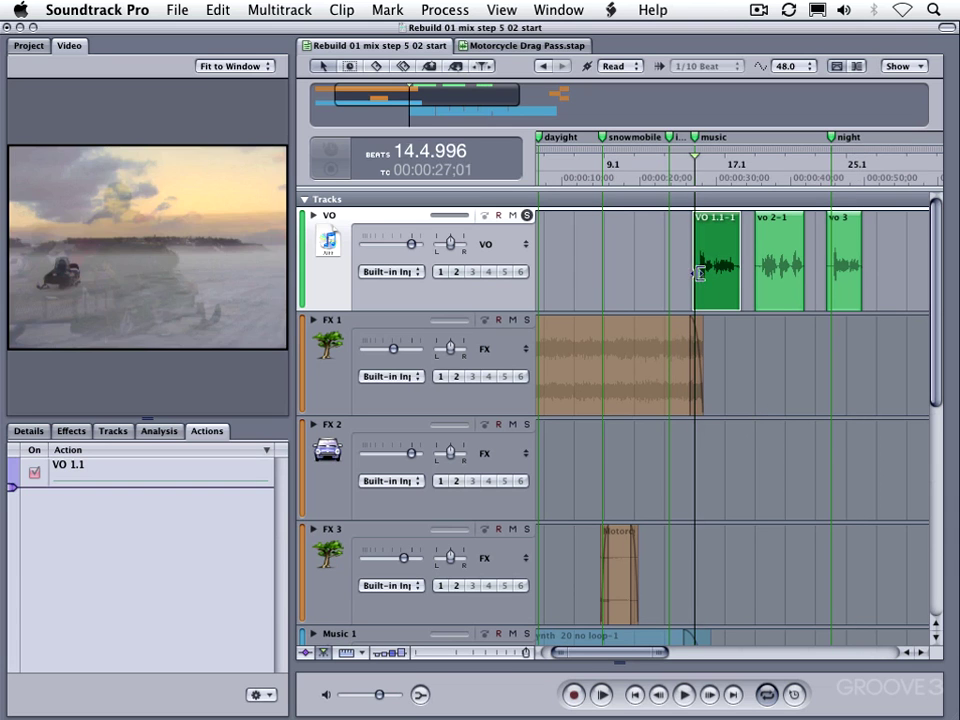
pyautogui.press('space')
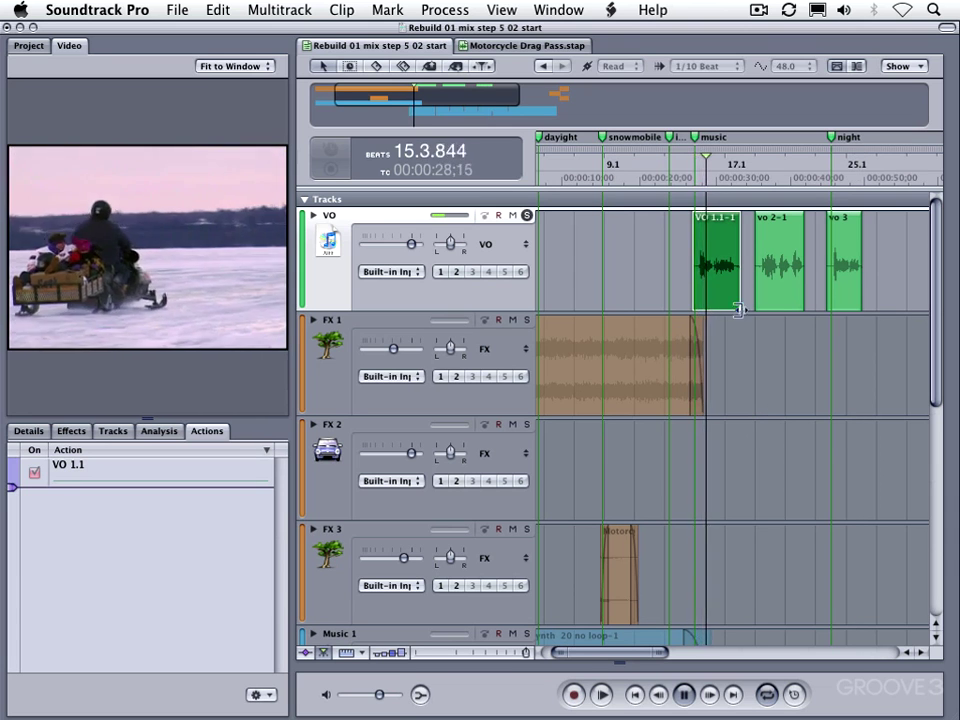
pyautogui.click(826, 268)
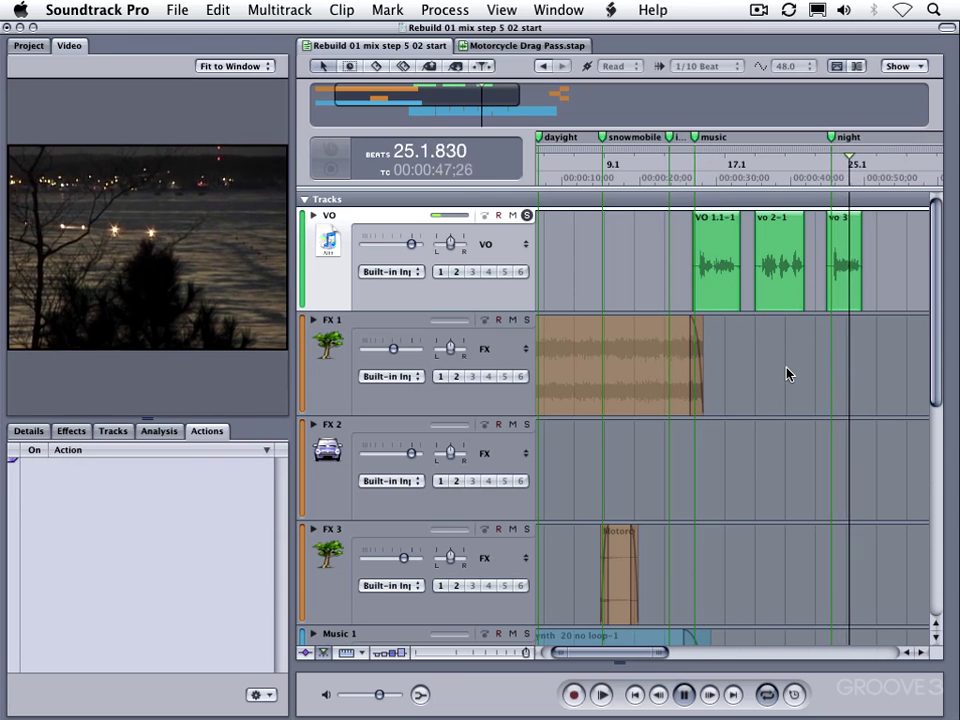
pyautogui.press('space')
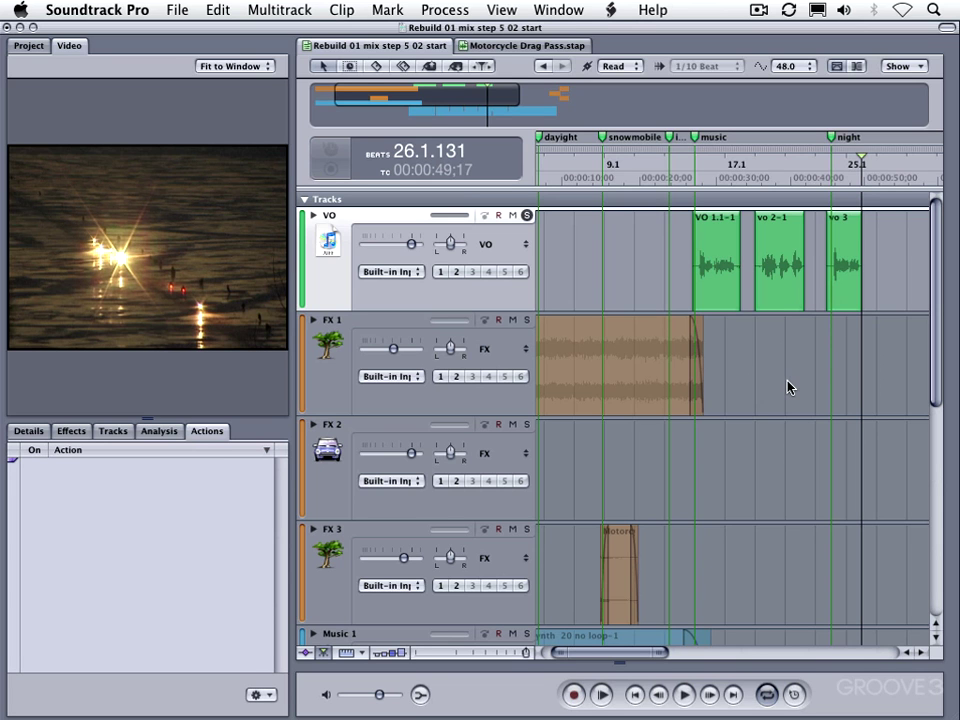
# - Add a Pitch Shifter II effect to the VO track's effects slot
pyautogui.click(124, 433)
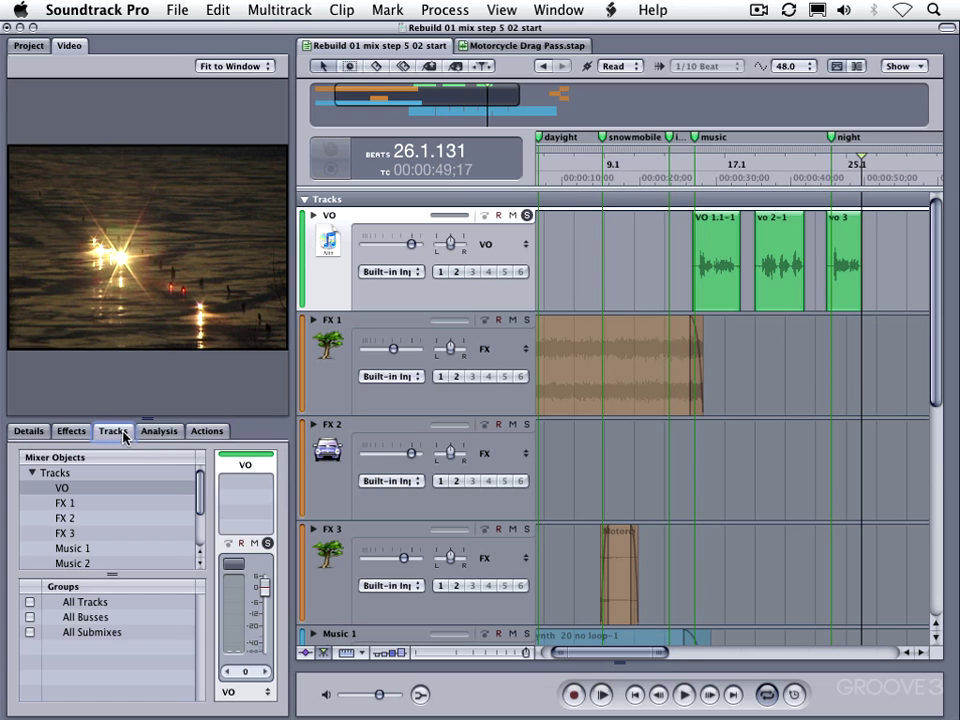
pyautogui.rightClick(244, 487)
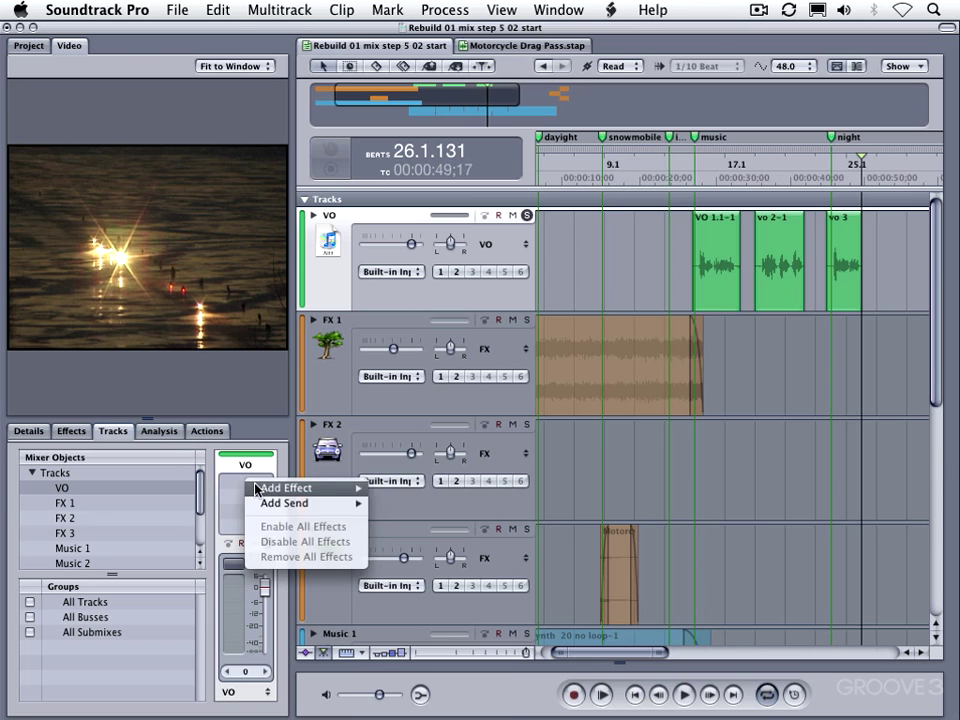
pyautogui.moveTo(352, 489)
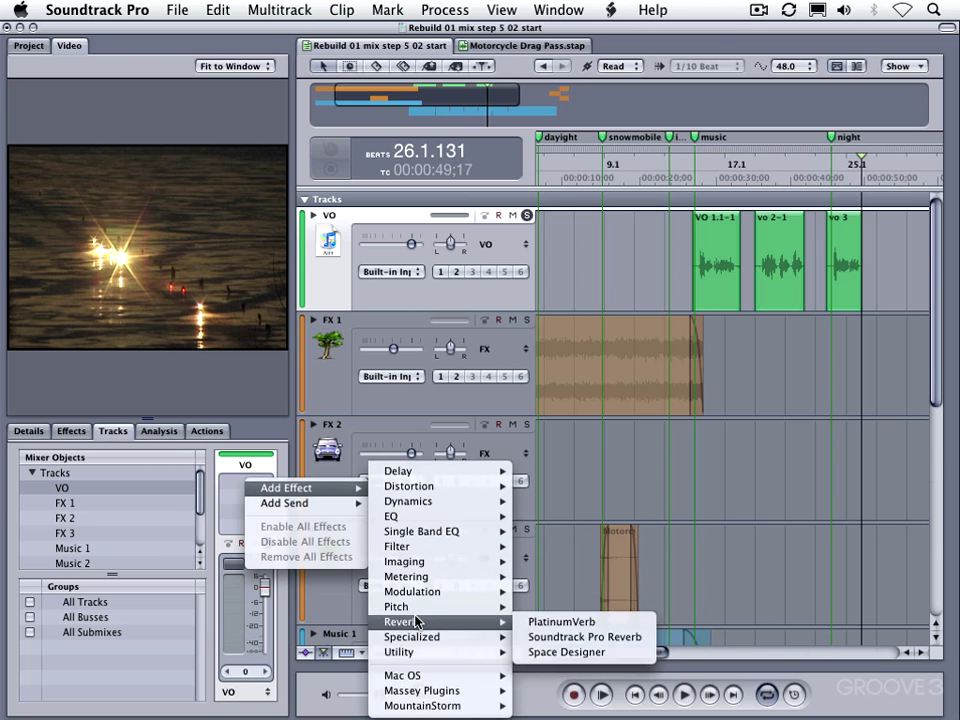
pyautogui.moveTo(411, 606)
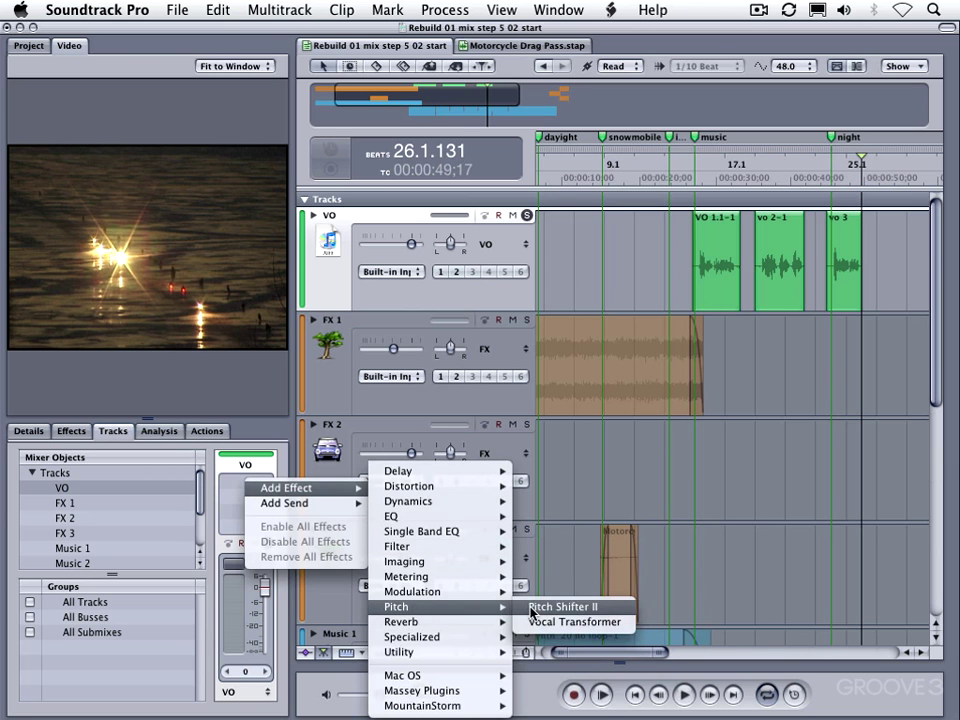
pyautogui.click(563, 607)
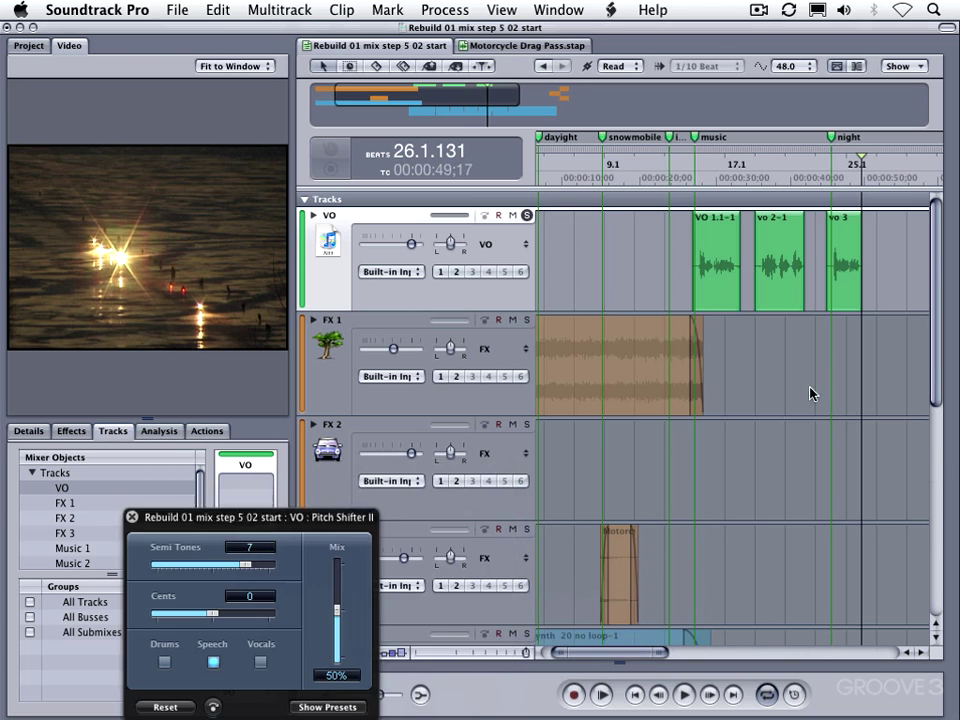
# - Set a cycle region around the vo 3 clip and reposition the Pitch Shifter II window
pyautogui.click(840, 277)
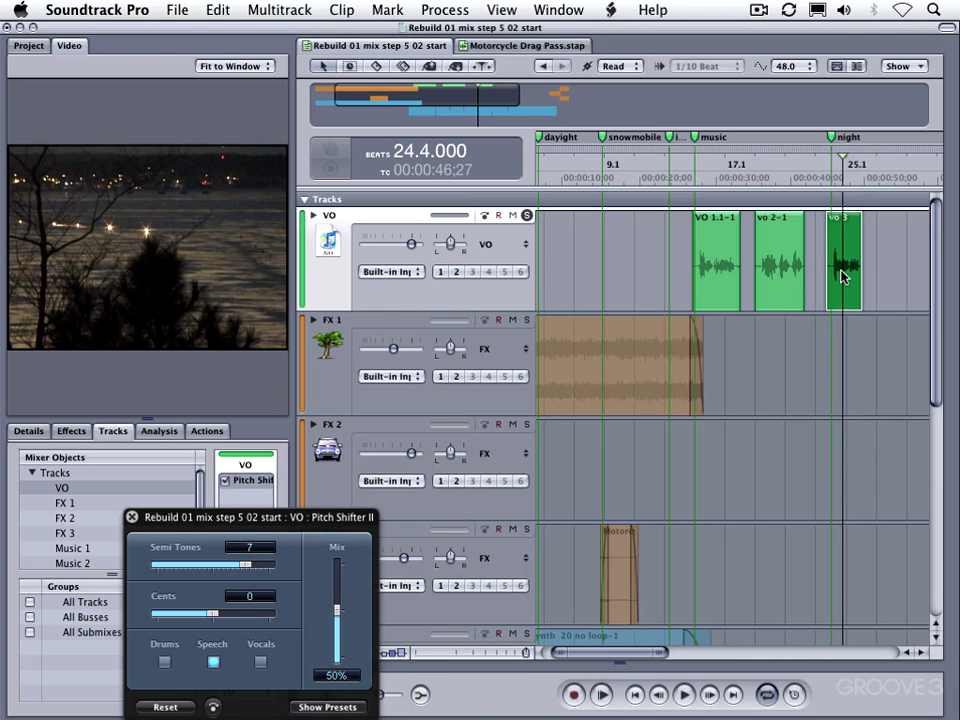
pyautogui.press('x')
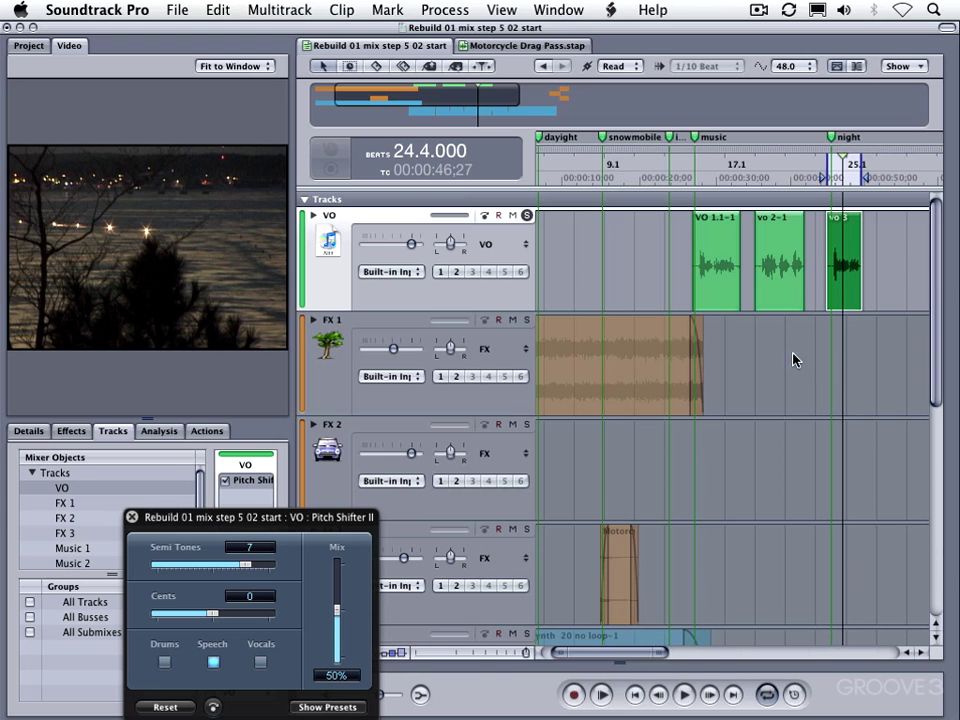
pyautogui.moveTo(245, 517); pyautogui.dragTo(293, 290)
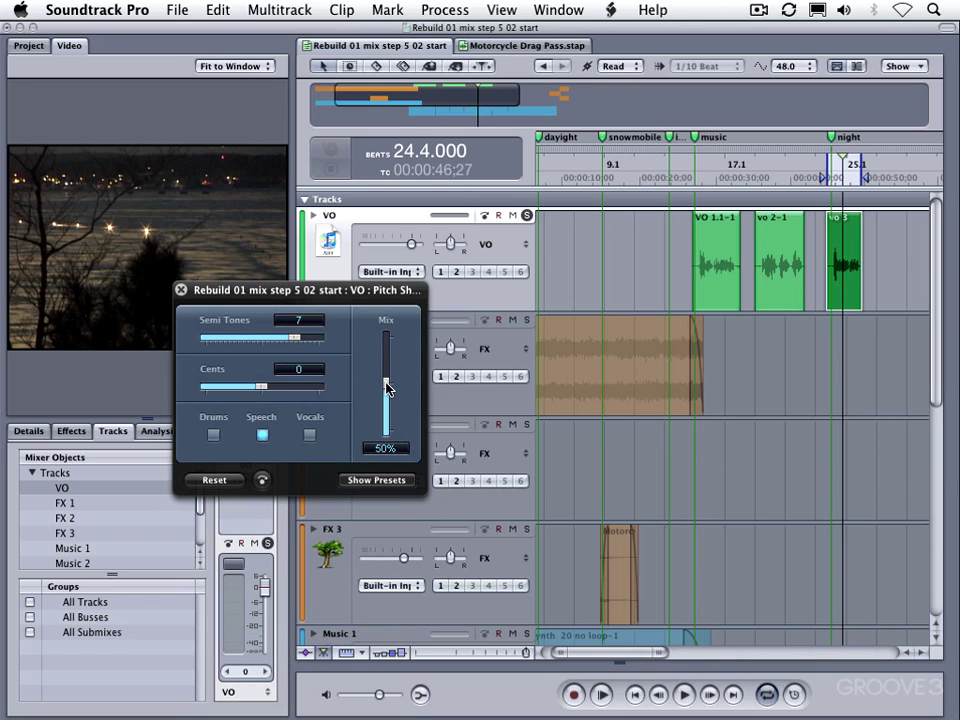
# - Loop vo 3 with the Pitch Shifter II mix at 100%, then drop the mix to 0% and replay
pyautogui.press('space')
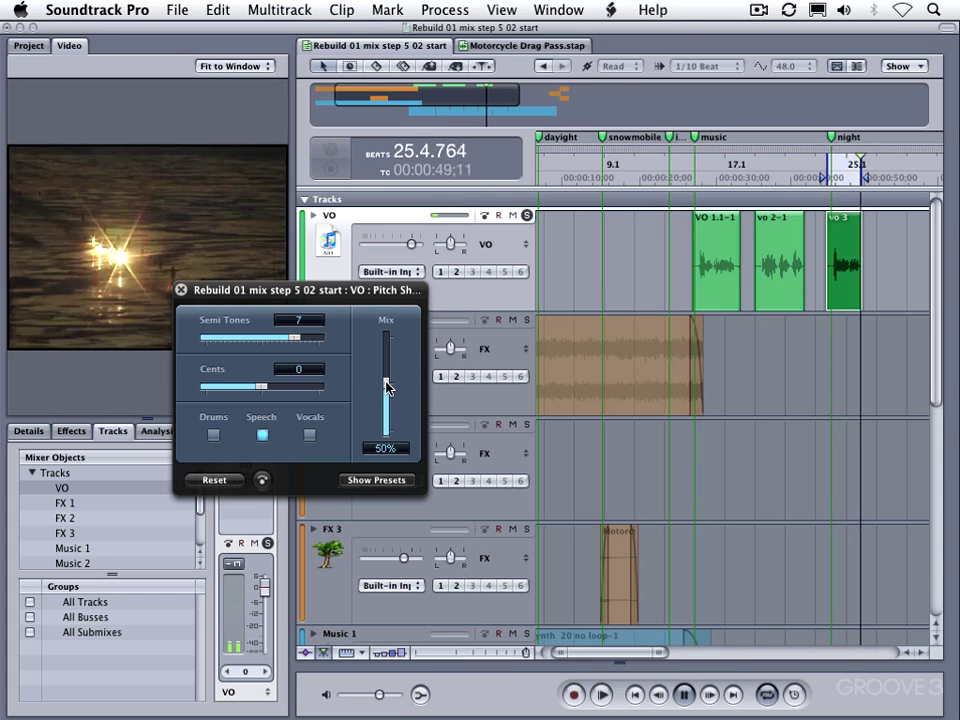
pyautogui.moveTo(387, 388); pyautogui.dragTo(385, 325)
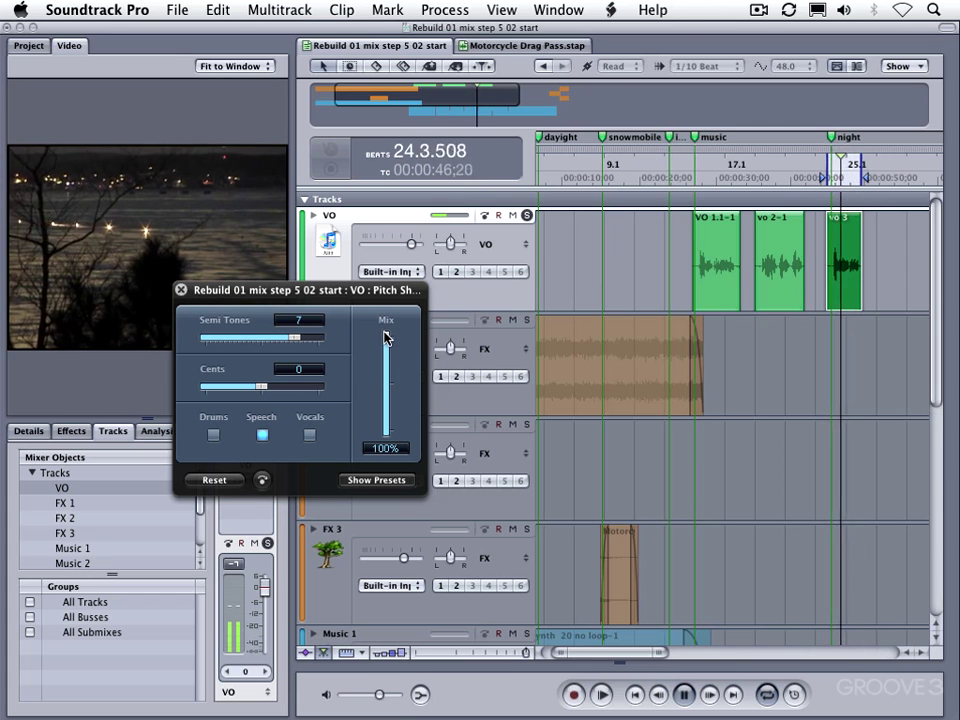
pyautogui.press('space')
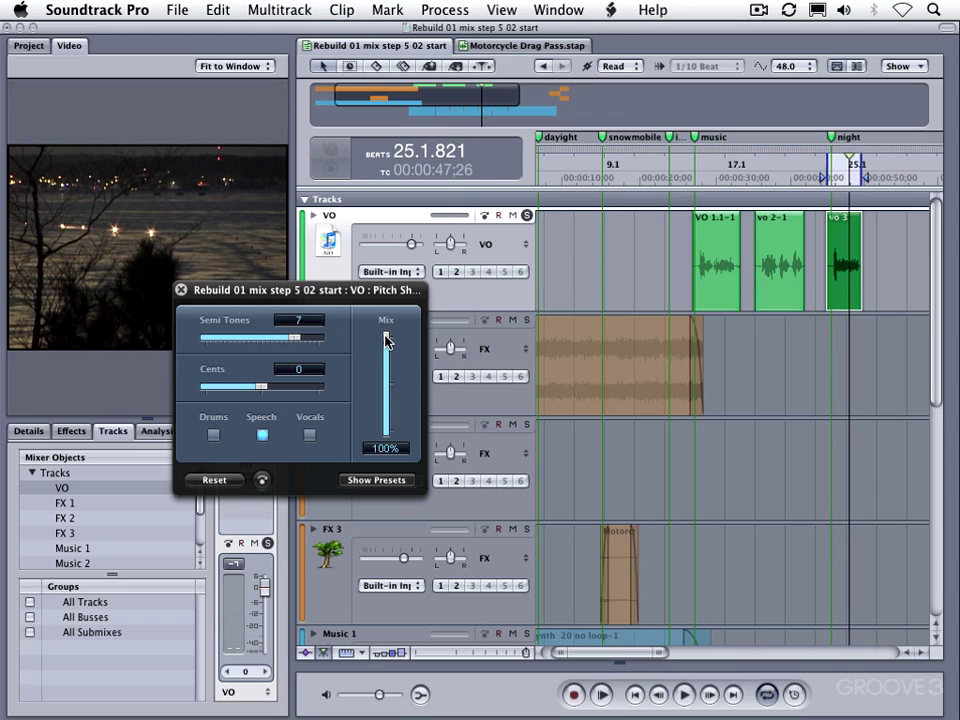
pyautogui.moveTo(387, 341); pyautogui.dragTo(386, 449)
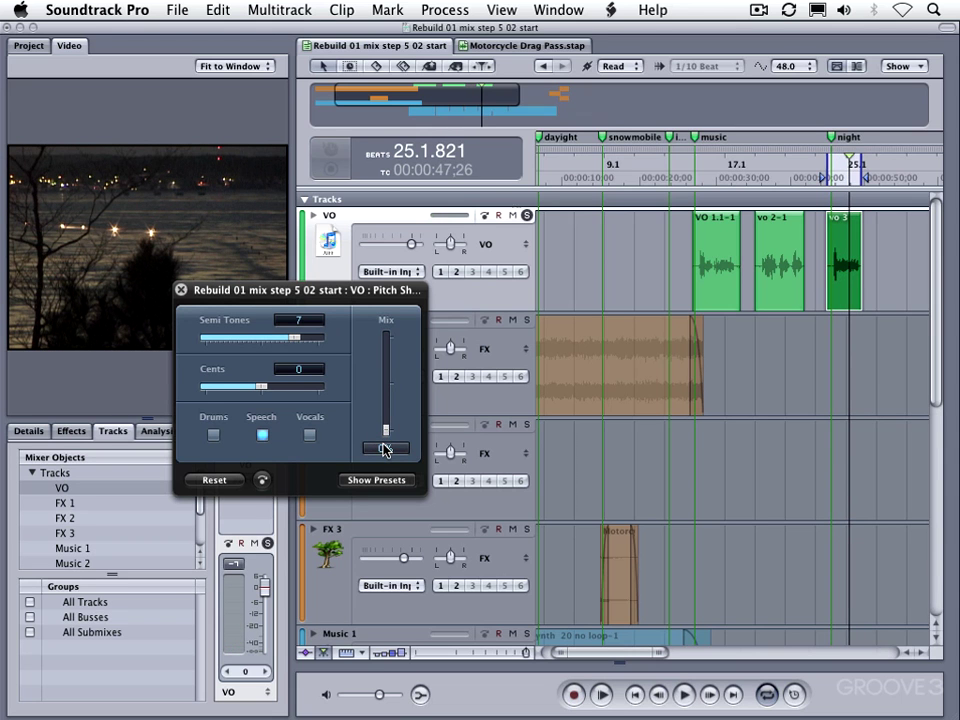
pyautogui.press('space')
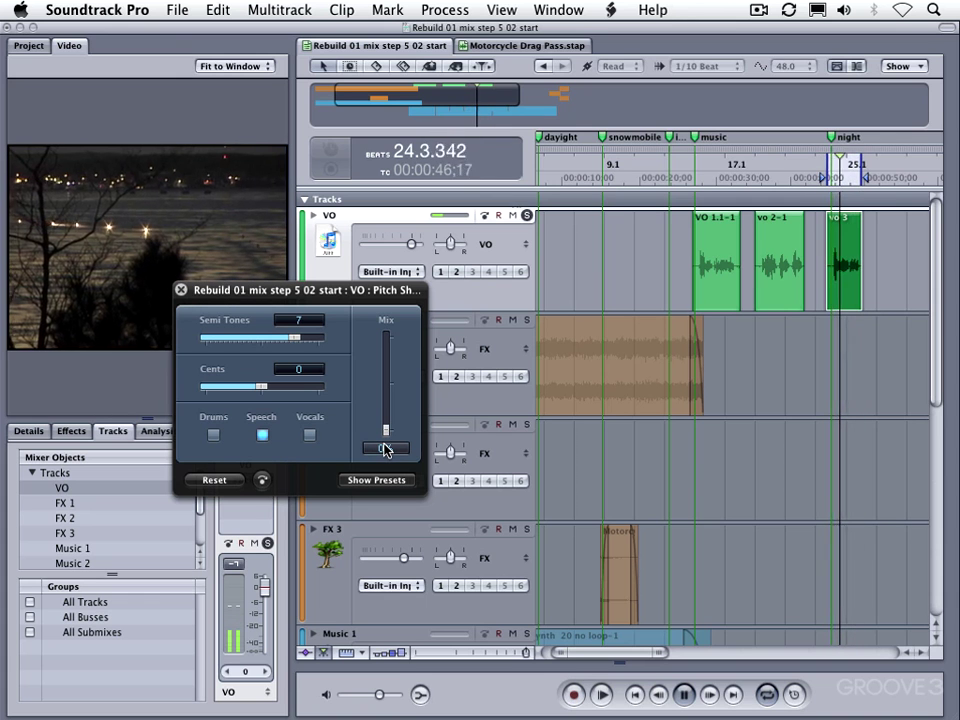
pyautogui.press('space')
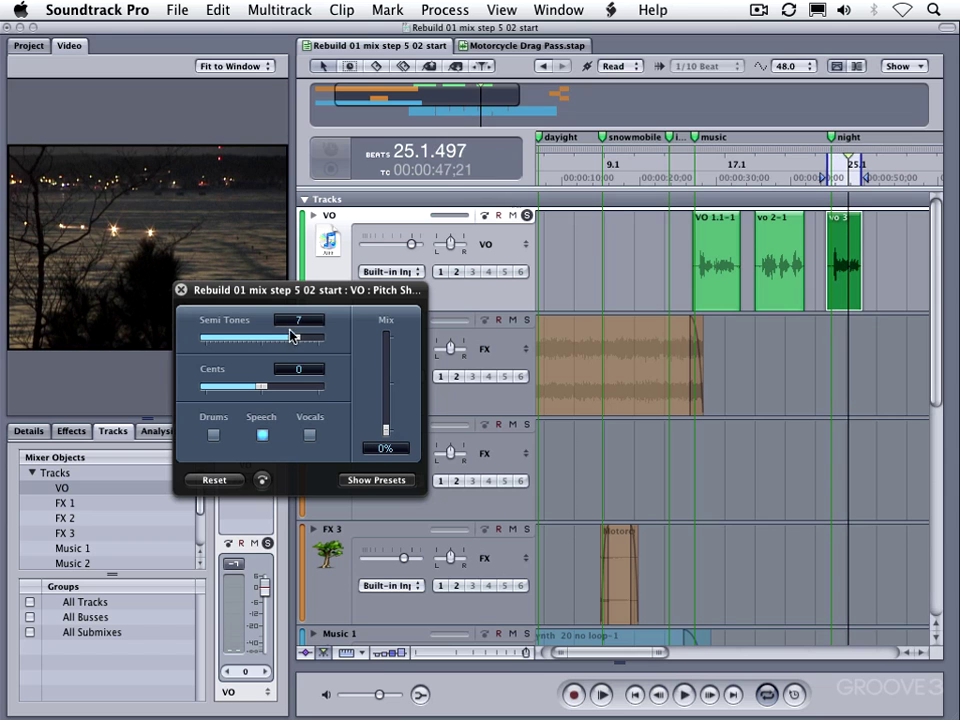
# - Lower the pitch shift semitones from 7, raise the mix to 100%, and audition with the effect enabled
pyautogui.moveTo(298, 343); pyautogui.dragTo(255, 394)
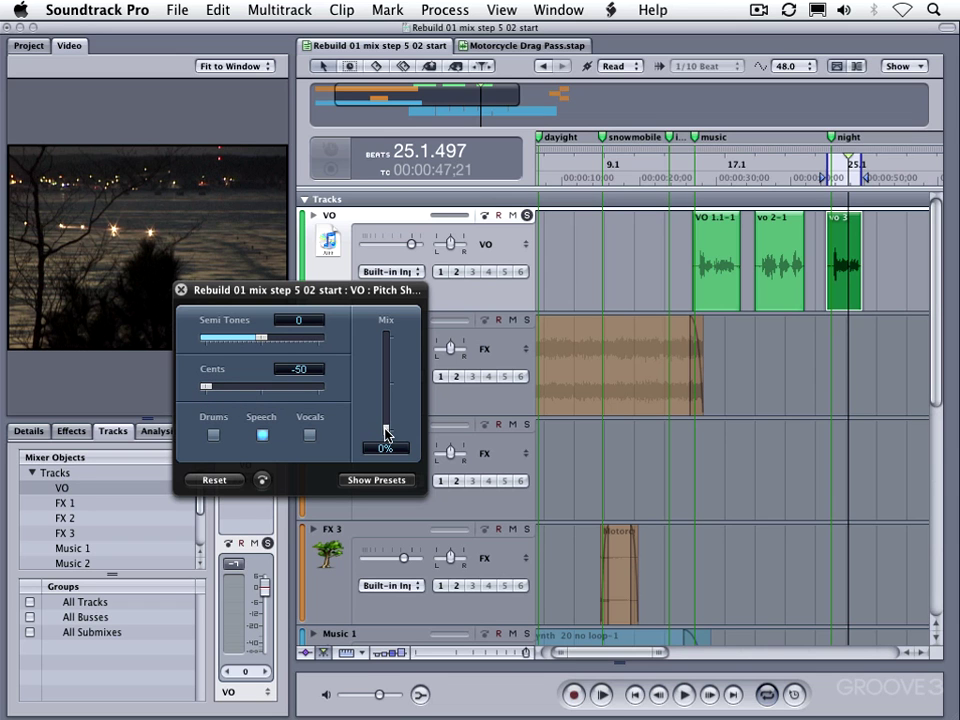
pyautogui.moveTo(386, 432); pyautogui.dragTo(383, 320)
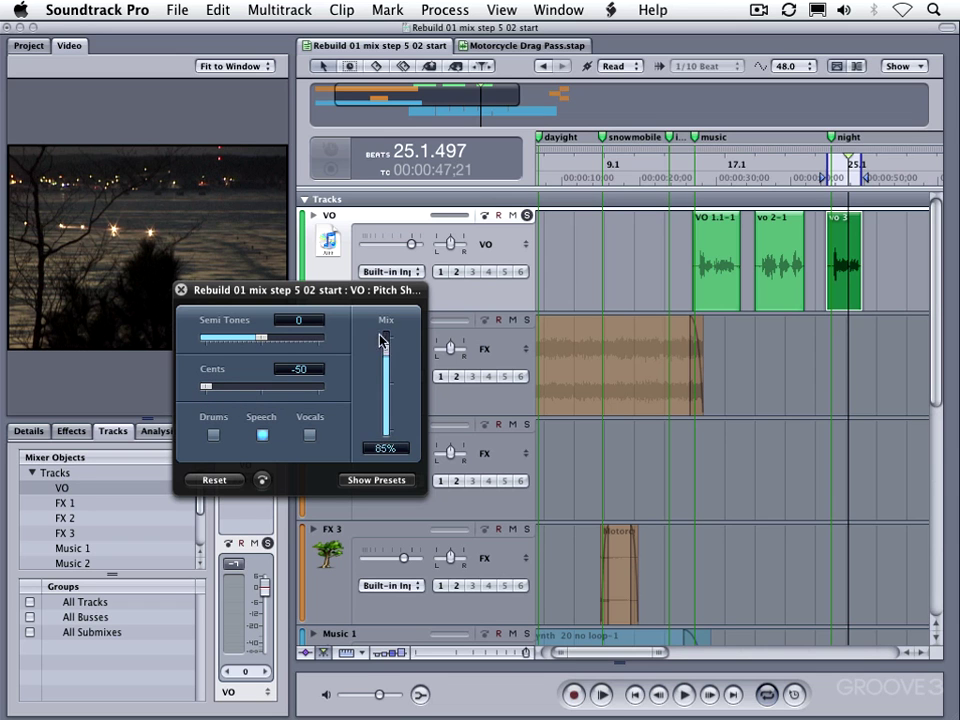
pyautogui.click(262, 481)
pyautogui.click(264, 483)
pyautogui.press('space')
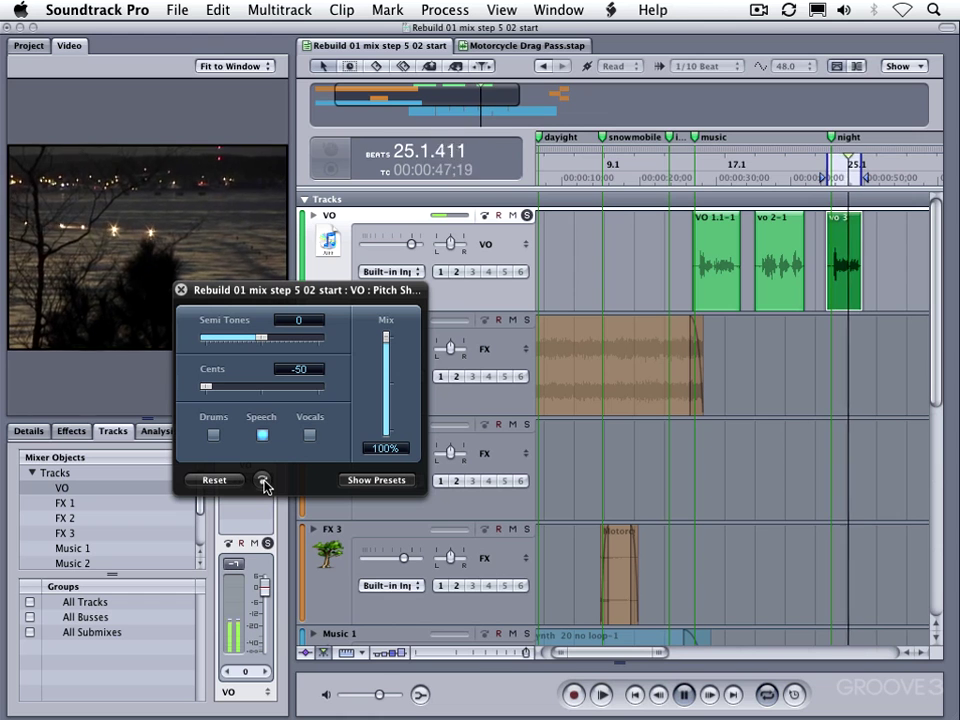
pyautogui.click(263, 481)
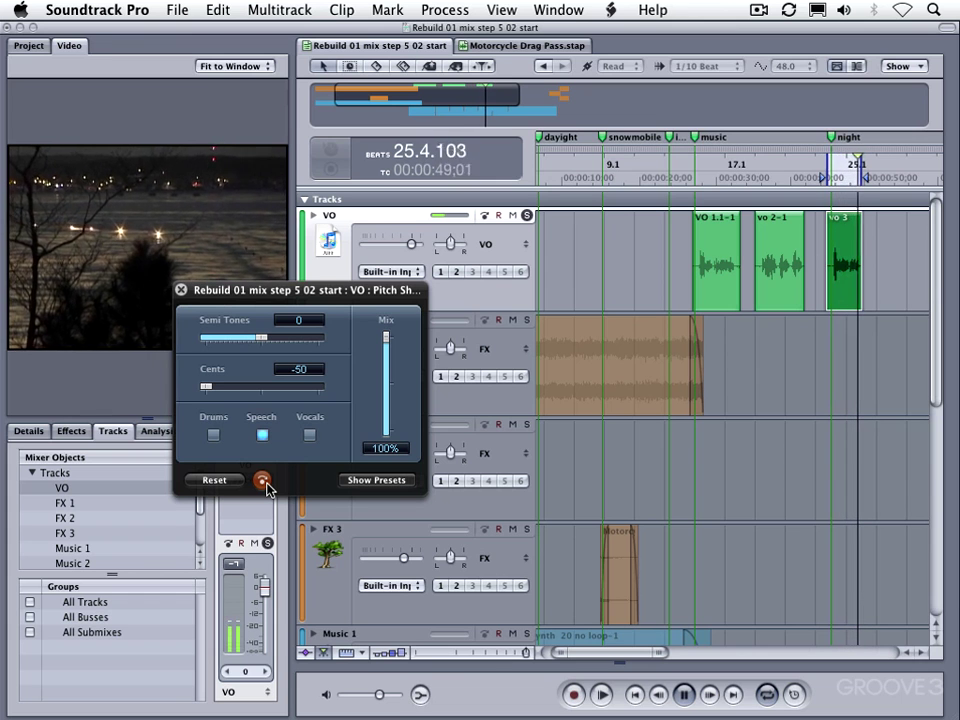
pyautogui.press('space')
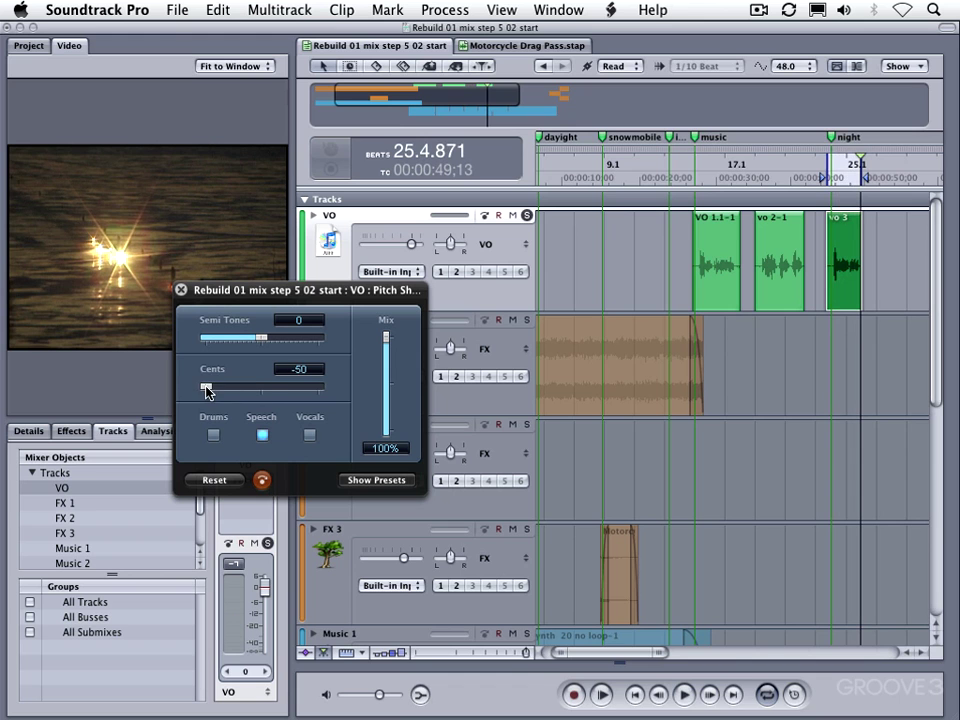
# - Reset the cents from -50 to 0 and compare the voice with the effect bypassed and re-enabled
pyautogui.moveTo(207, 391); pyautogui.dragTo(260, 390)
pyautogui.click(263, 481)
pyautogui.press('space')
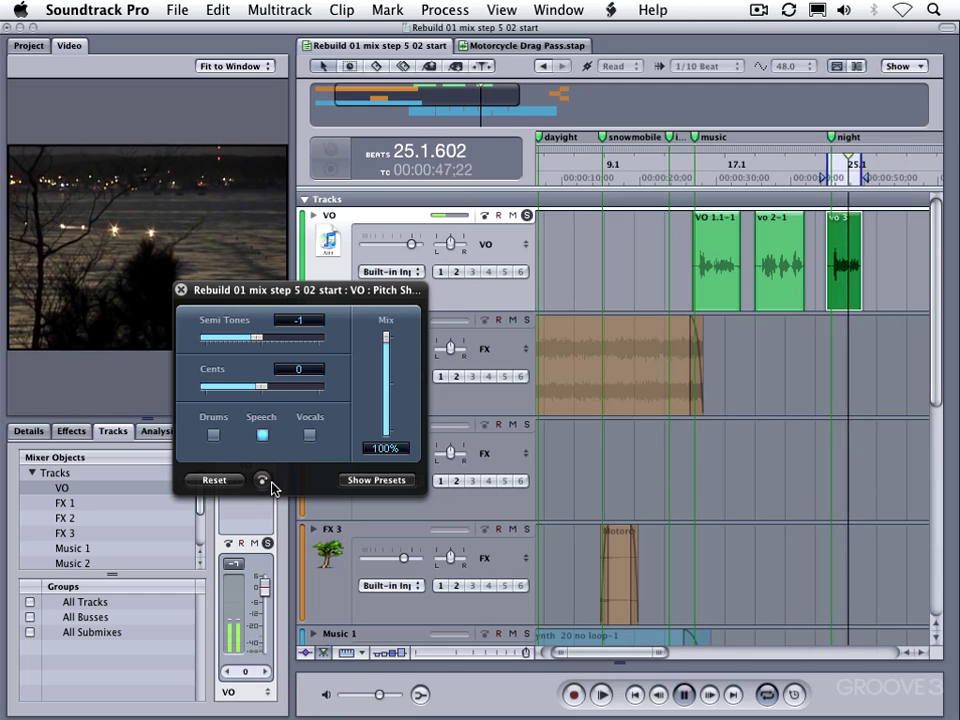
pyautogui.click(264, 482)
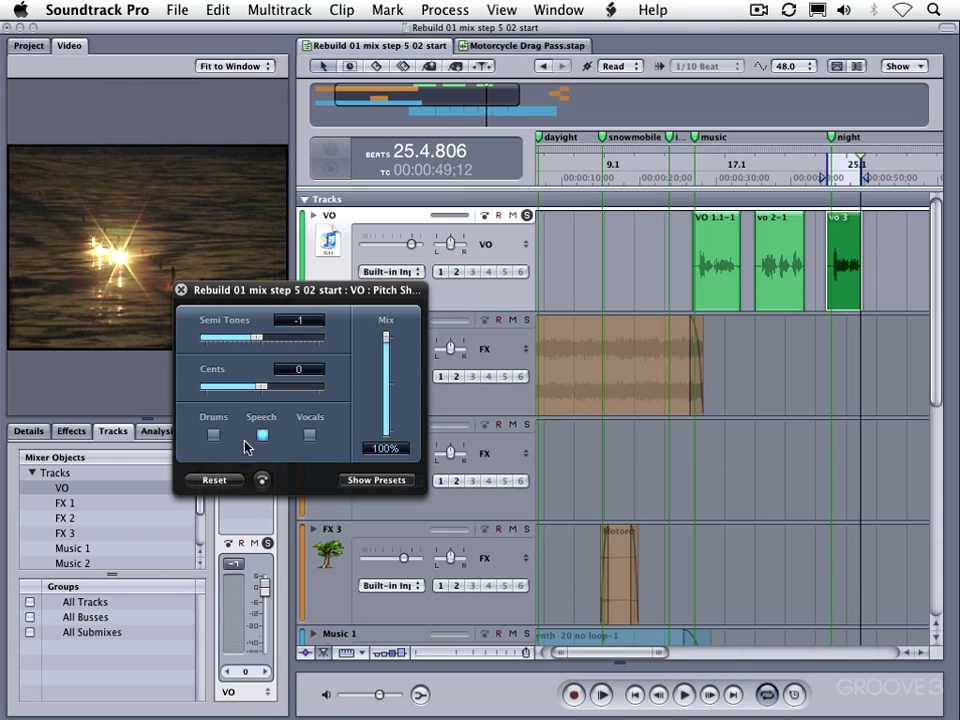
# - Close the Pitch Shifter window and audition the motorcycle section on FX 3 from 8.2.000
pyautogui.click(181, 291)
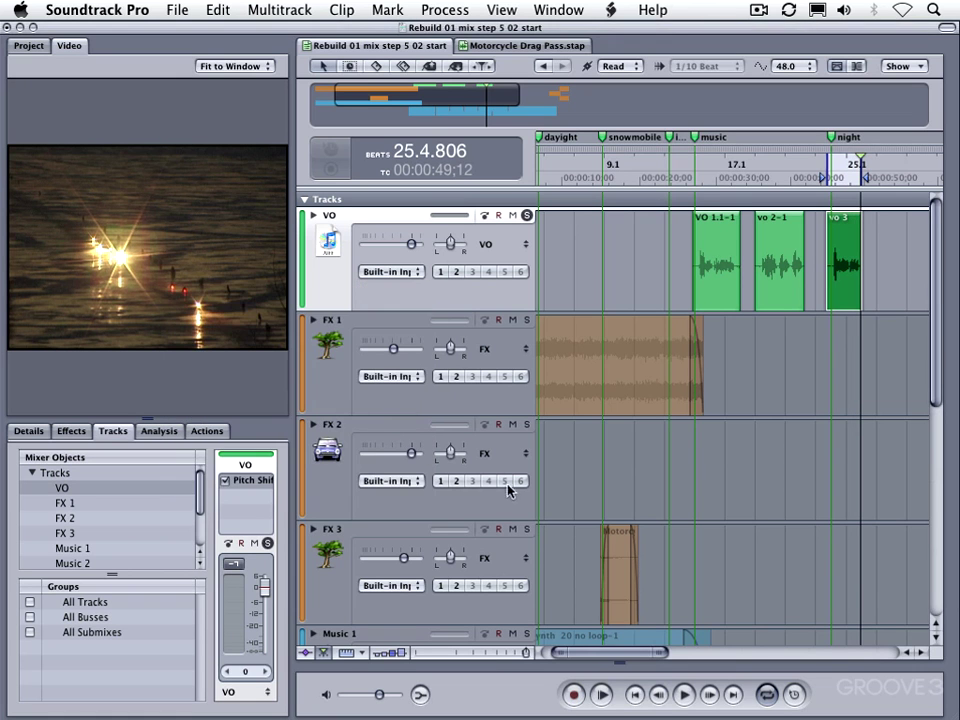
pyautogui.scroll(-3, 598, 548)
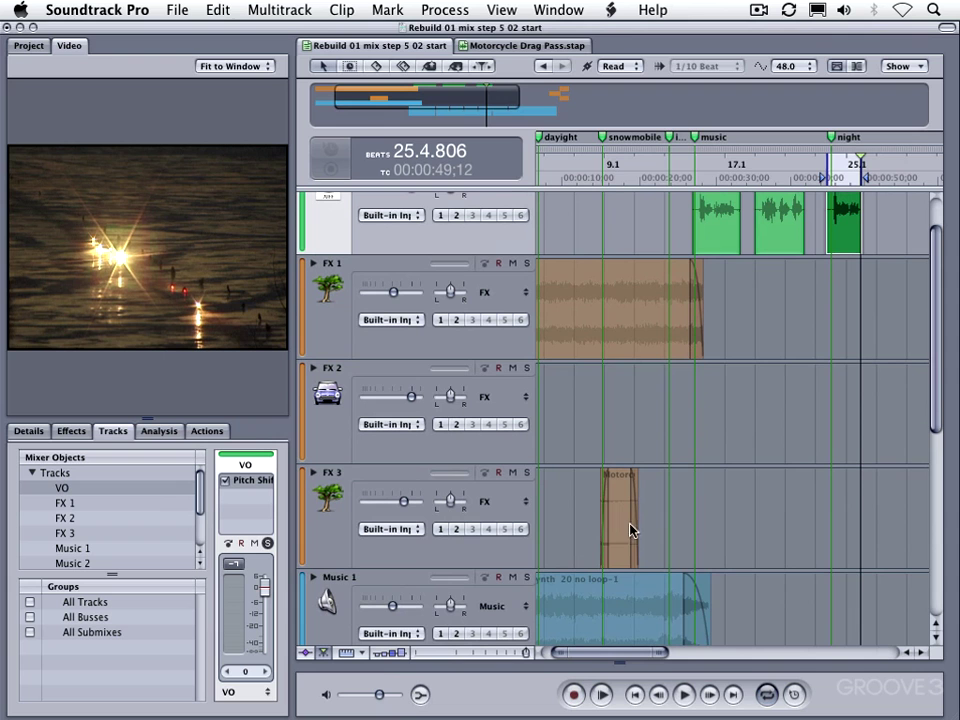
pyautogui.scroll(2, 521, 216)
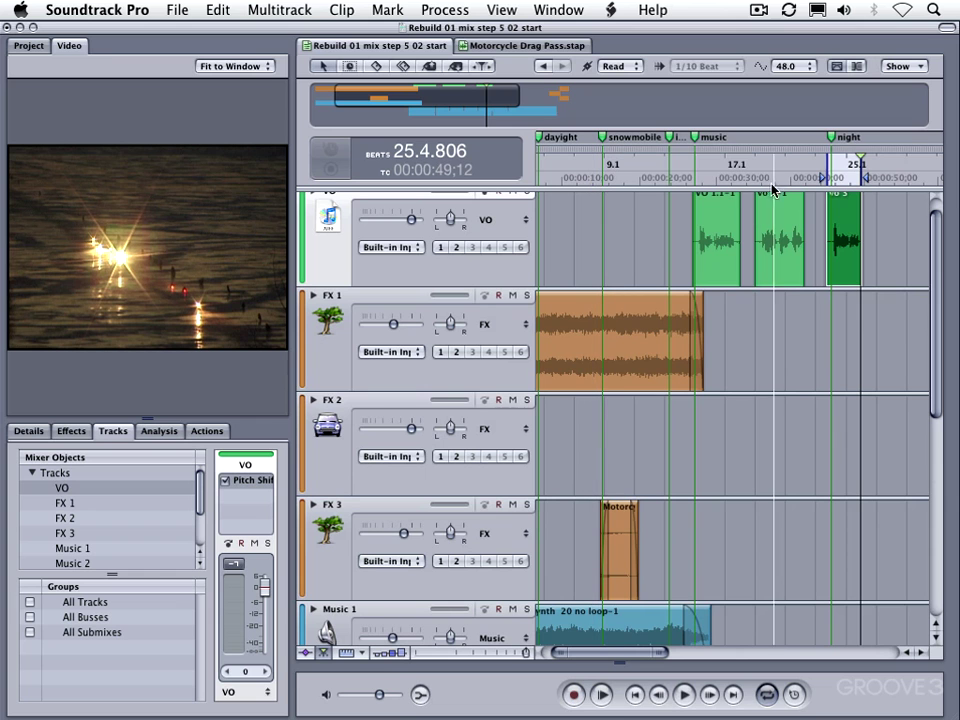
pyautogui.click(619, 179)
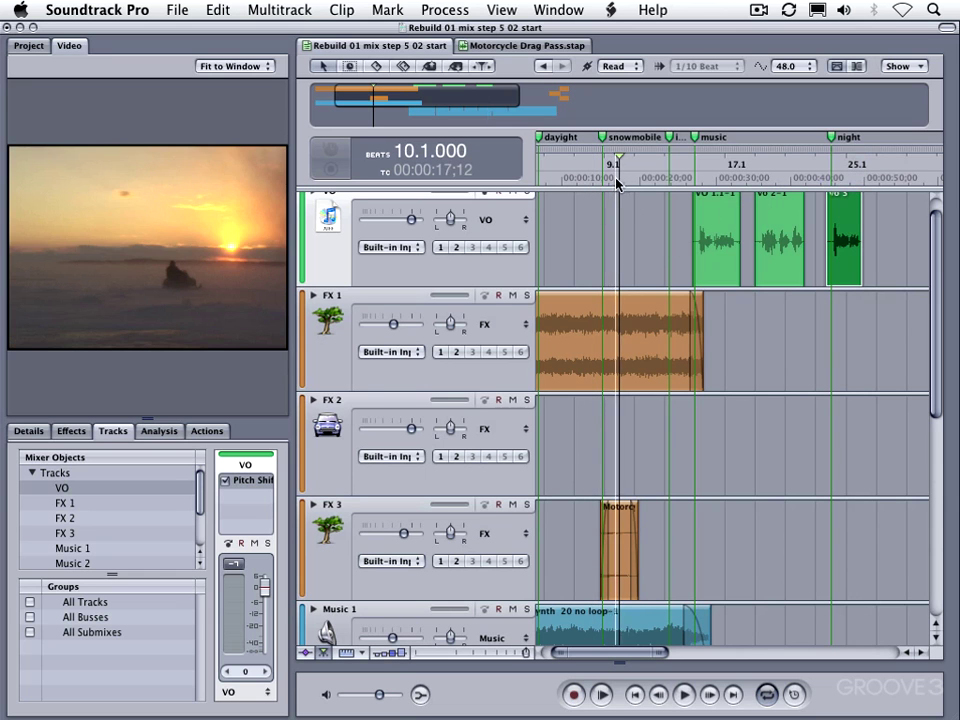
pyautogui.click(593, 537)
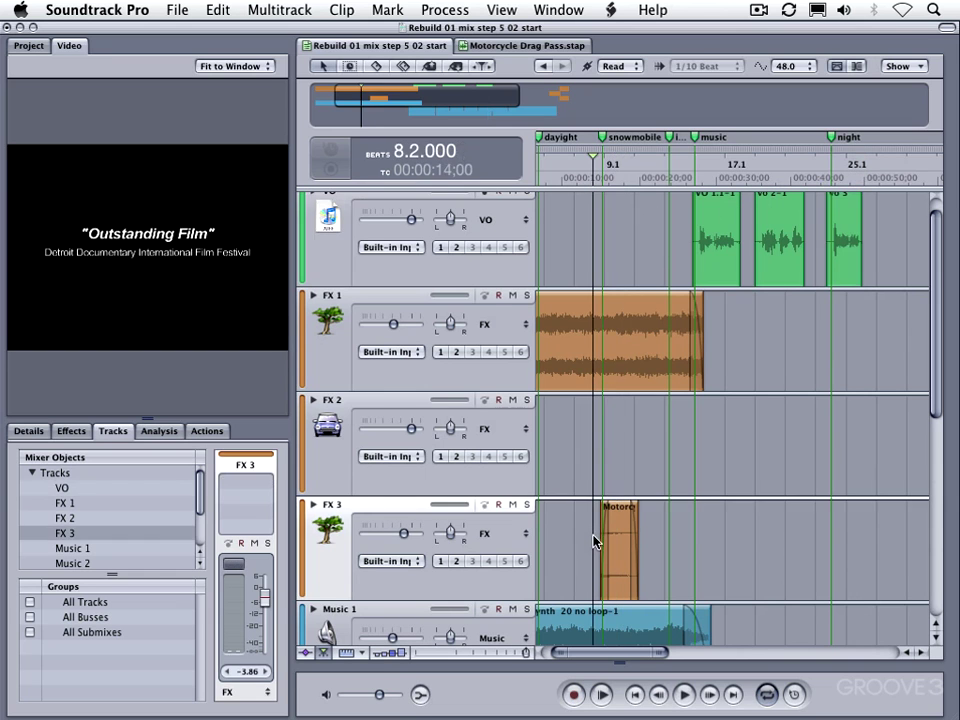
pyautogui.press('space')
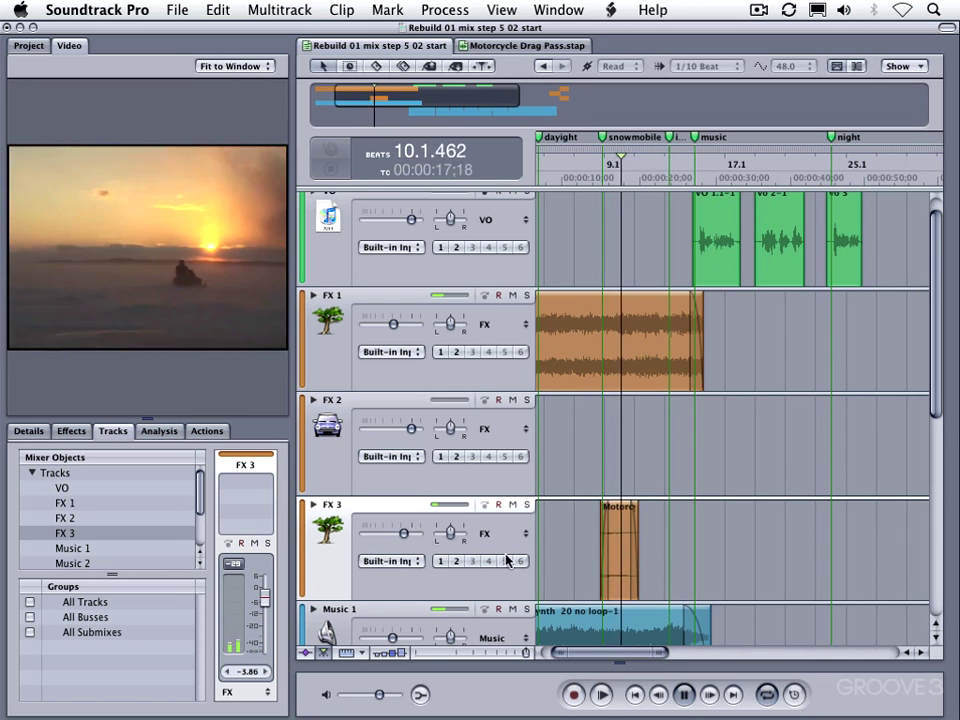
pyautogui.press('space')
# - Raise the FX 3 volume from -3.86 to +6 and replay the motorcycle section
pyautogui.moveTo(405, 538); pyautogui.dragTo(441, 536)
pyautogui.press('space')
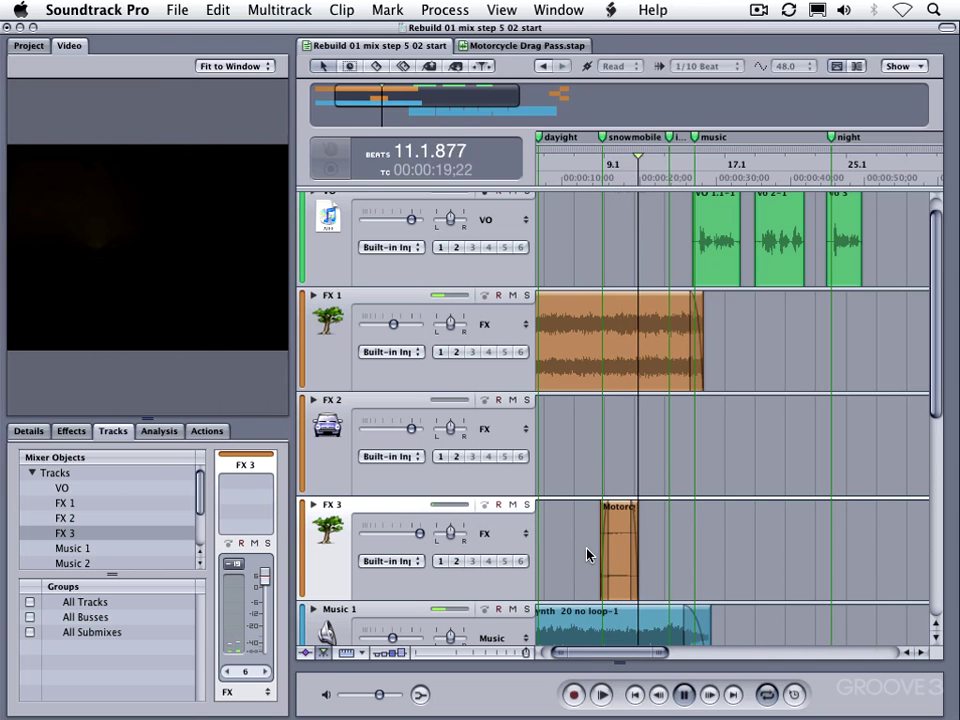
pyautogui.press('space')
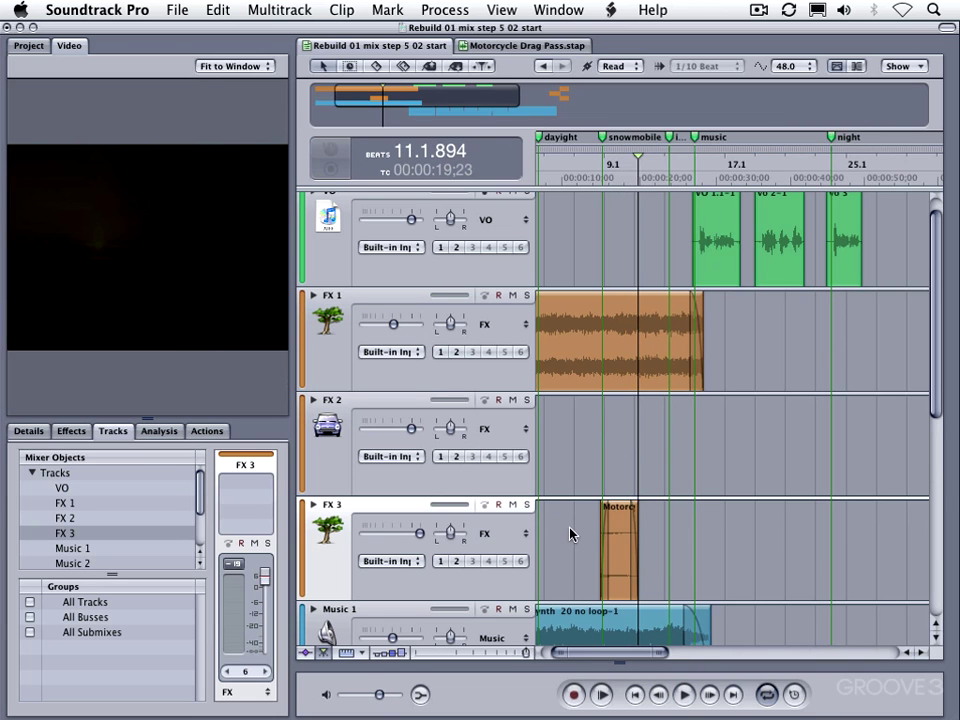
pyautogui.click(544, 48)
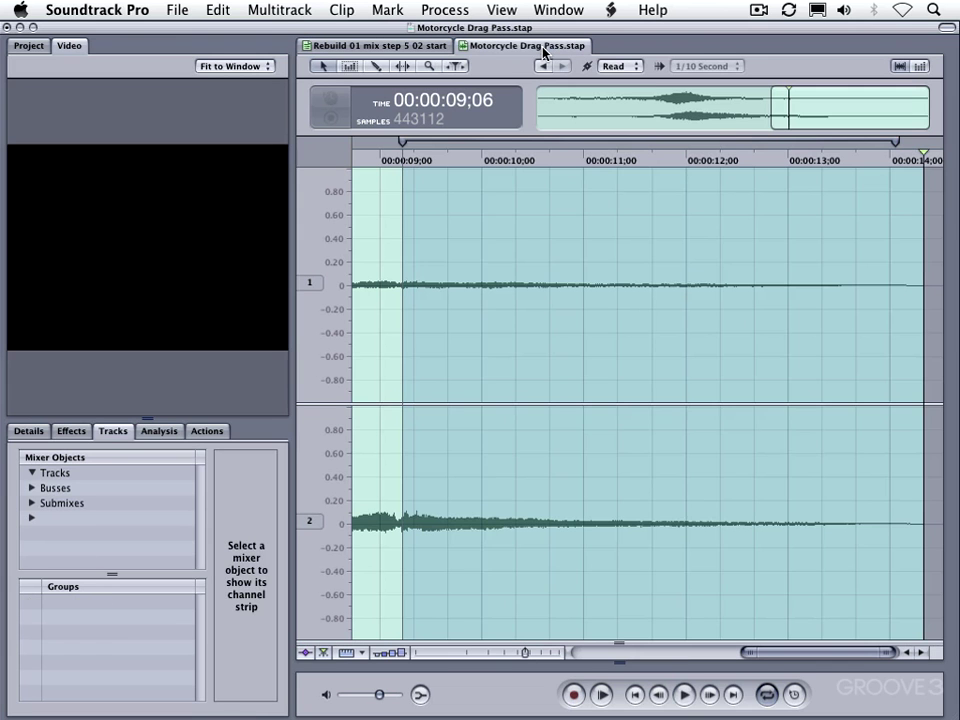
# - Select the Motorcycle Drag Pass audio from the onset at 00:00:09;06 to the end
pyautogui.click(488, 320)
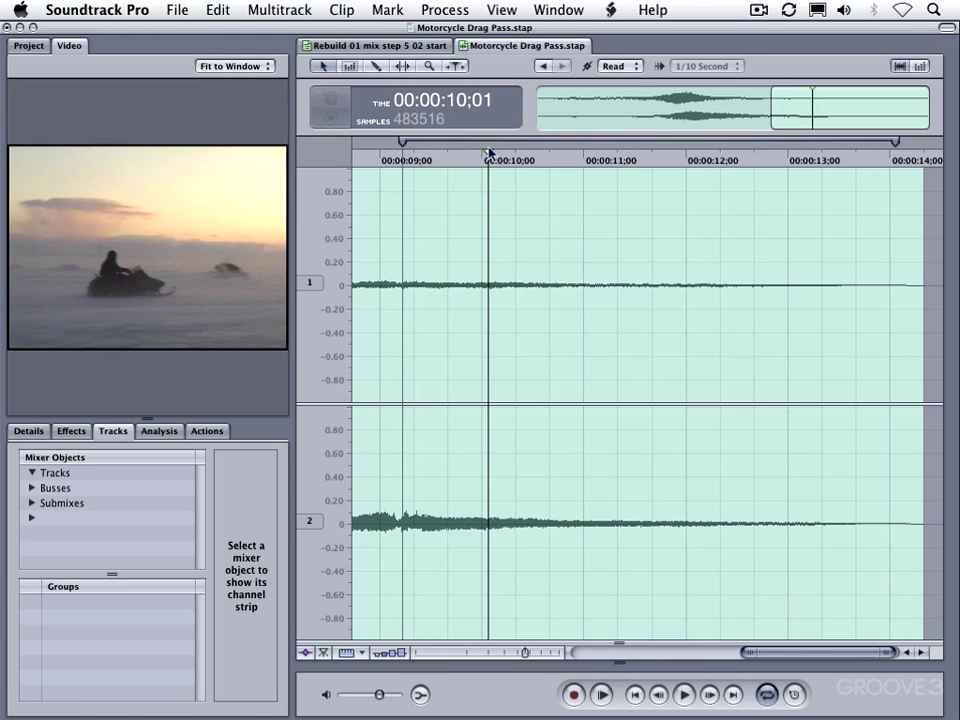
pyautogui.moveTo(490, 158); pyautogui.dragTo(402, 155)
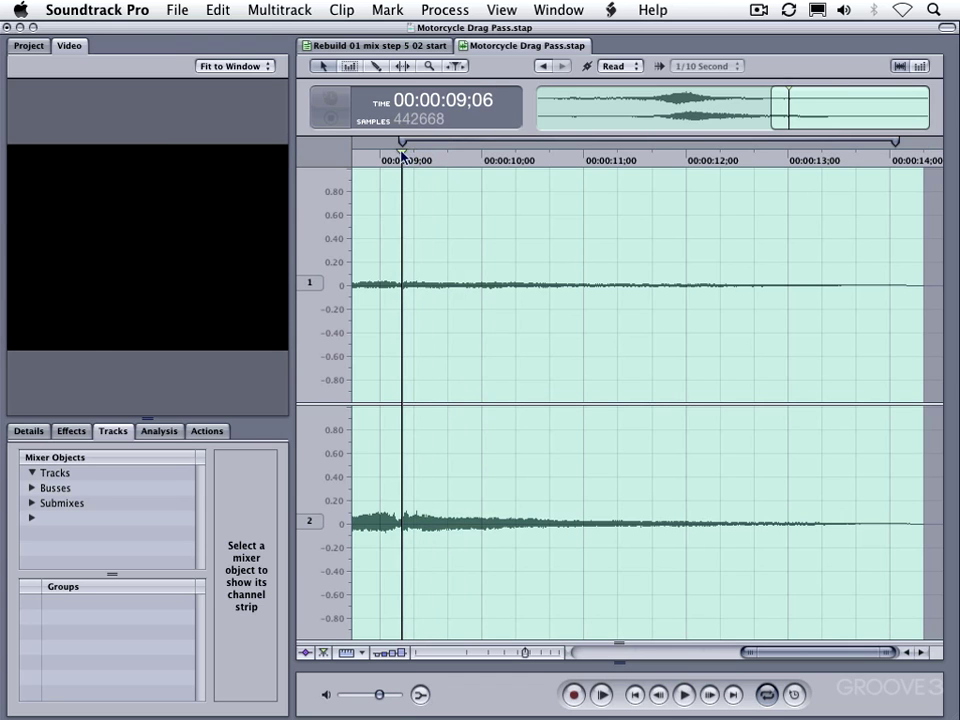
pyautogui.click(217, 10)
pyautogui.moveTo(315, 253)
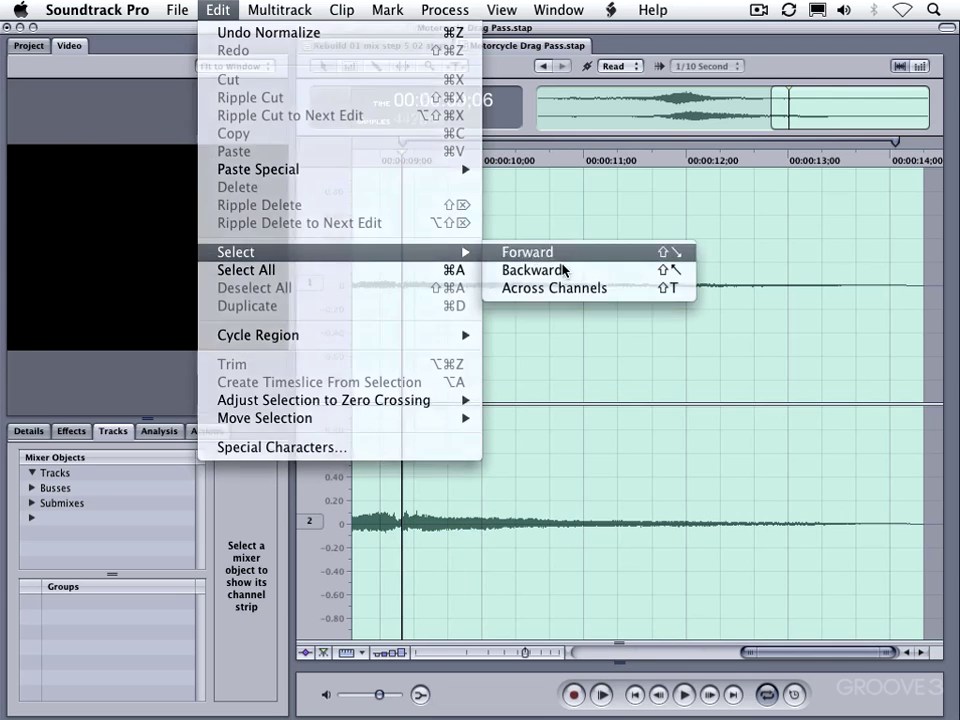
pyautogui.click(525, 253)
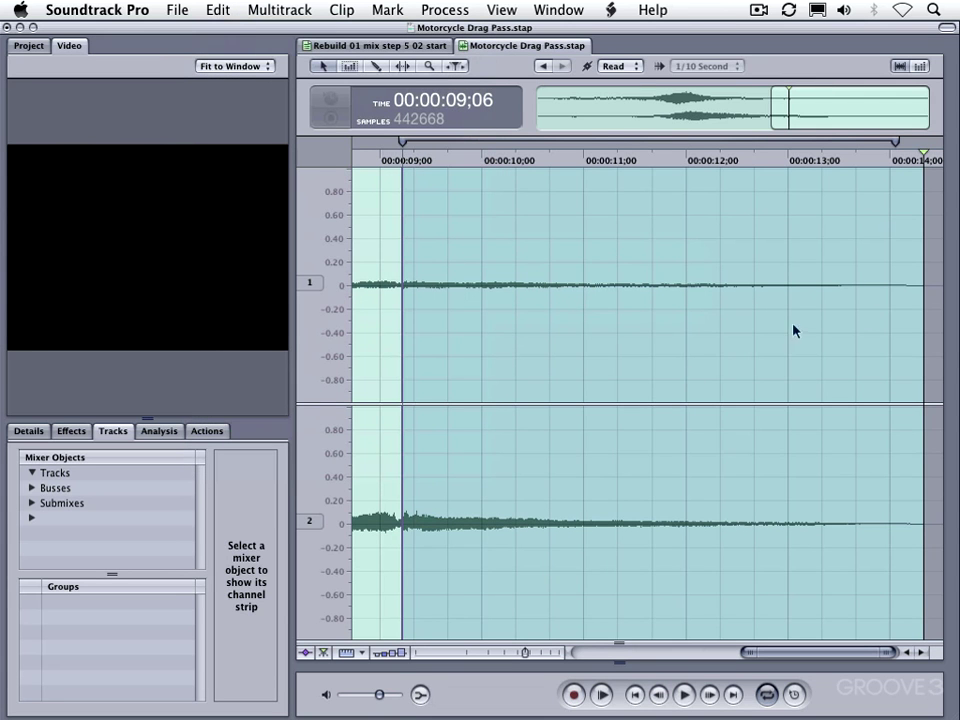
# - Normalize the selection to -1.097 dB and return to the mix project
pyautogui.click(436, 10)
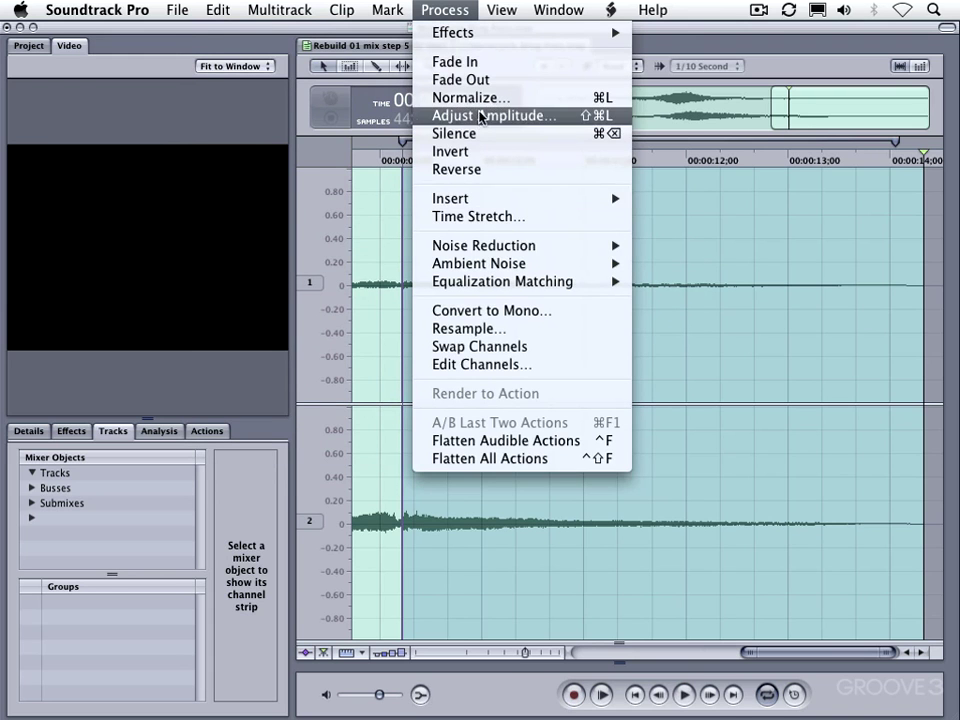
pyautogui.click(448, 97)
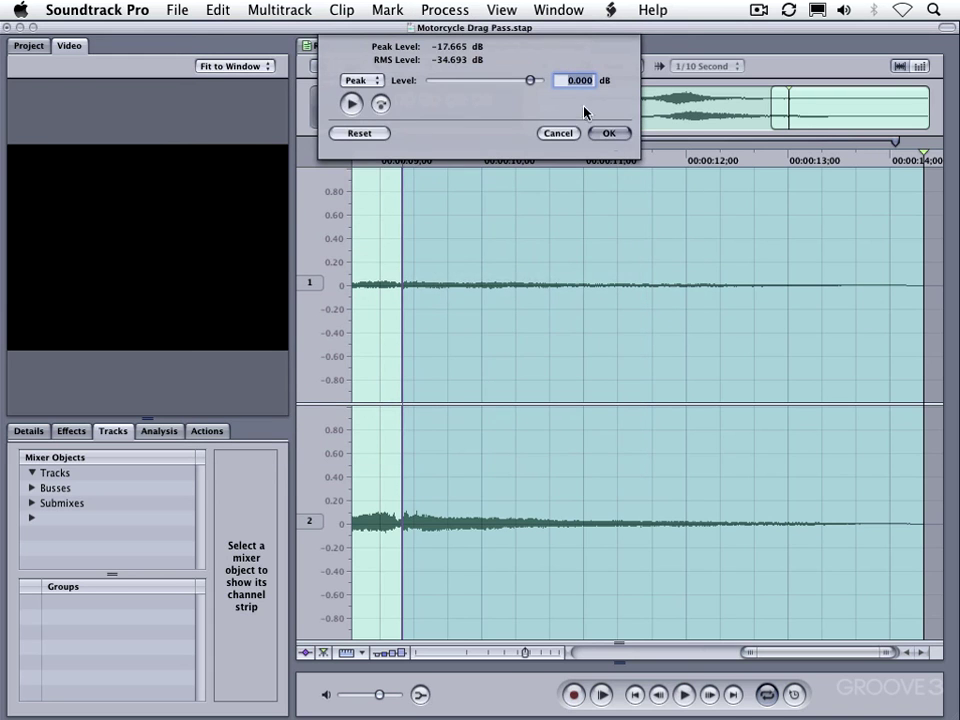
pyautogui.moveTo(530, 80); pyautogui.dragTo(524, 80)
pyautogui.click(621, 134)
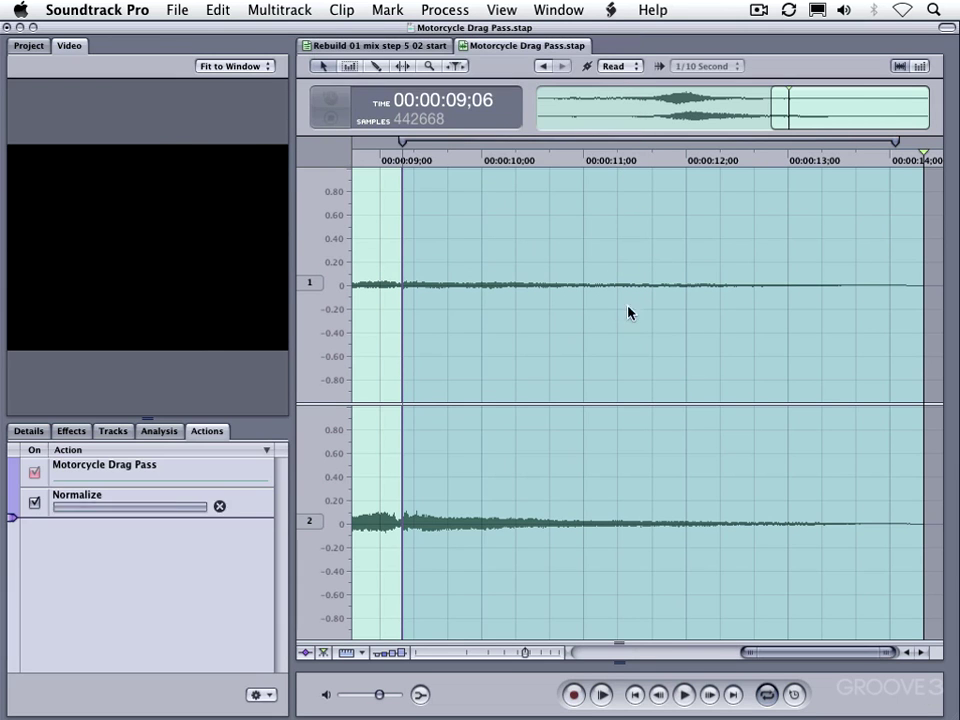
pyautogui.click(397, 46)
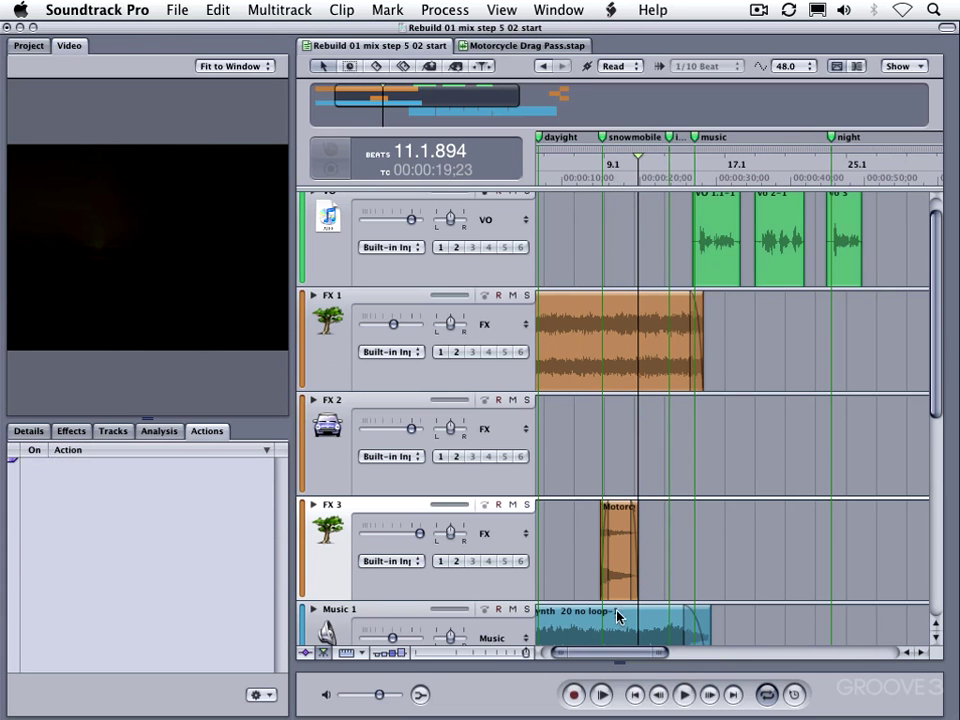
# - Audition the motorcycle passage, nudge the FX 3 volume down slightly, recheck from bar 8, and zoom out
pyautogui.press('space')
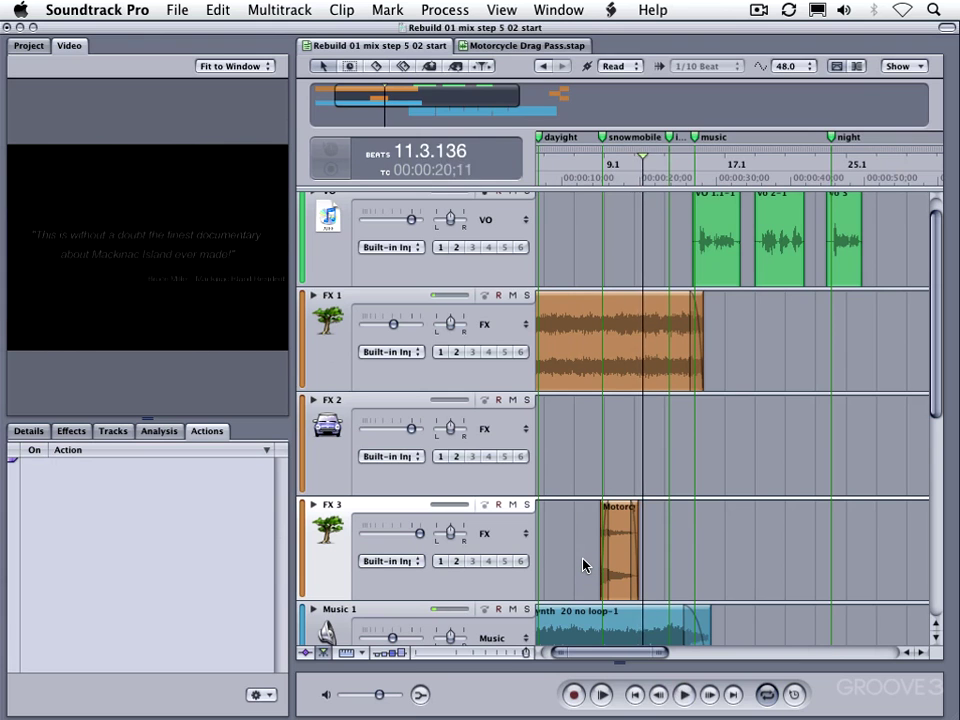
pyautogui.click(583, 566)
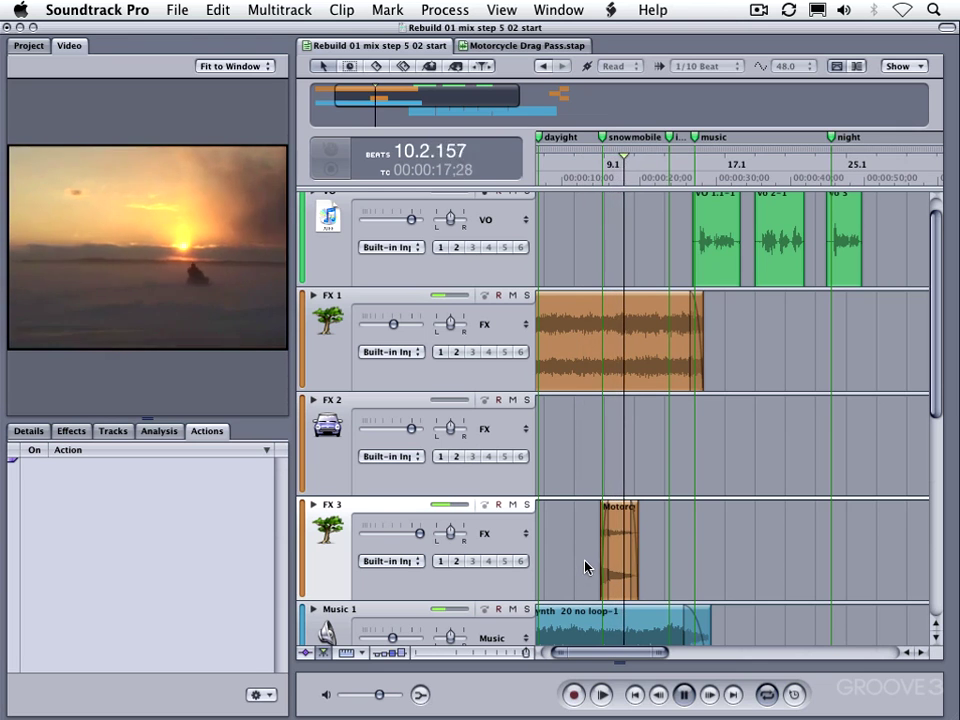
pyautogui.press('space')
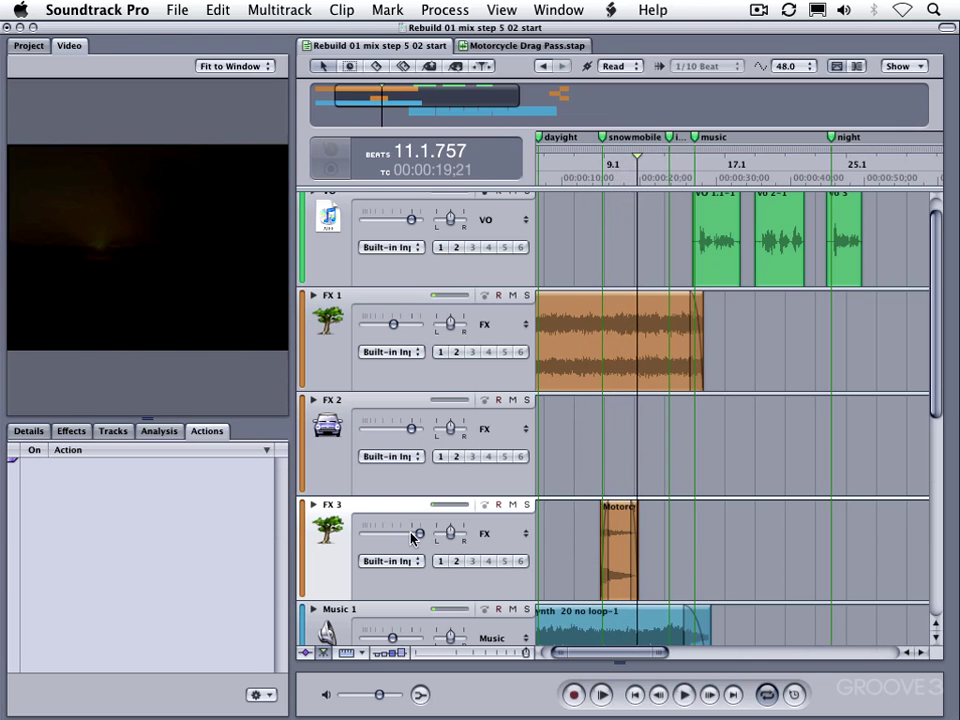
pyautogui.moveTo(420, 538); pyautogui.dragTo(409, 536)
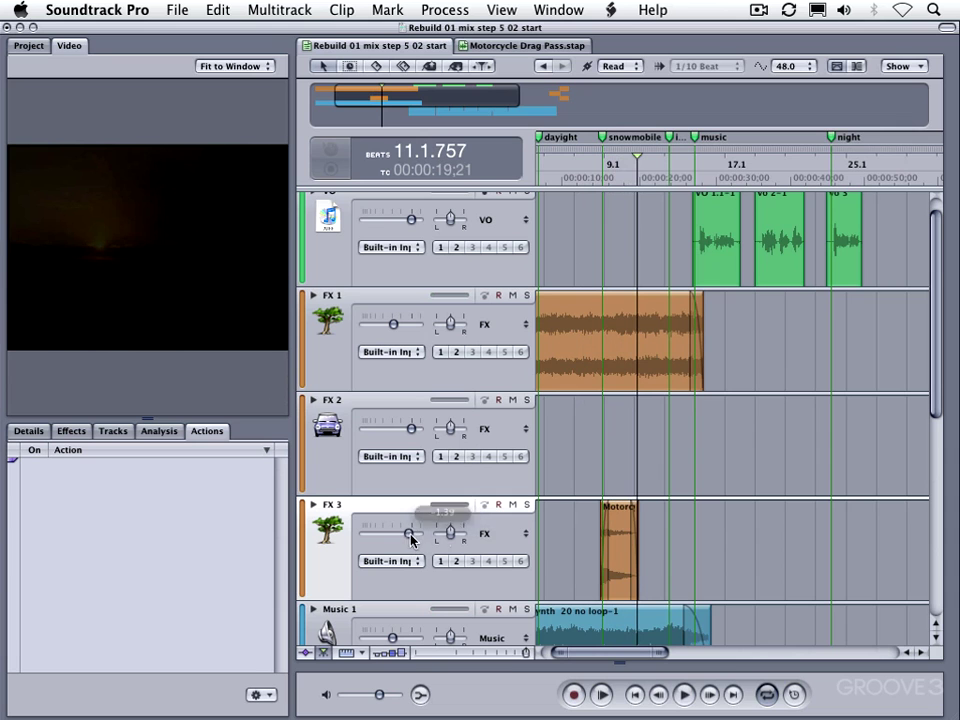
pyautogui.click(596, 544)
pyautogui.press('space')
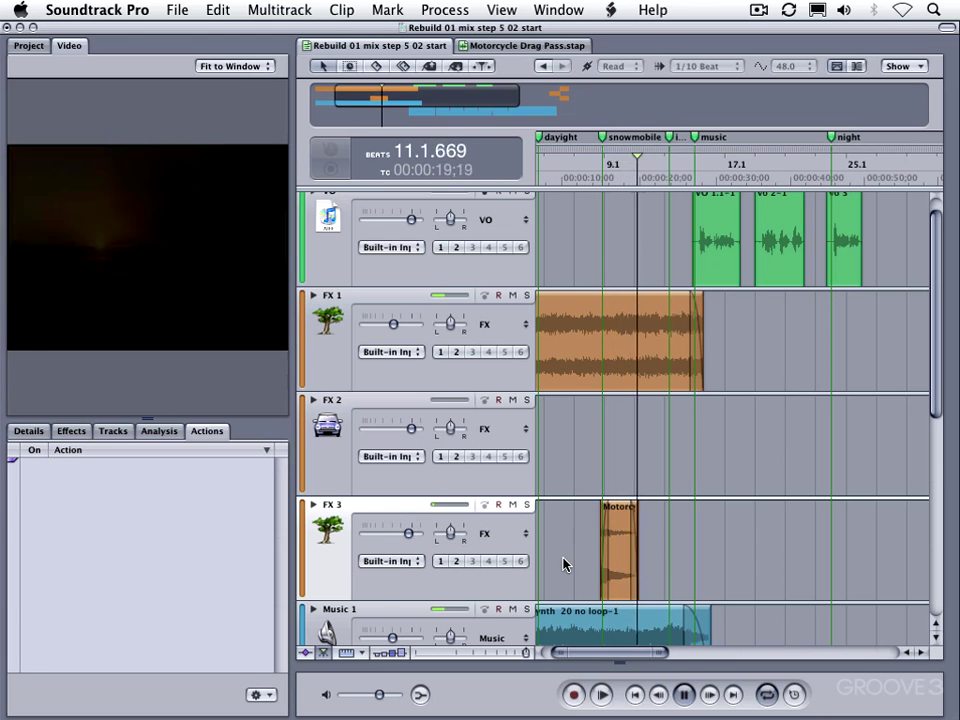
pyautogui.press('space')
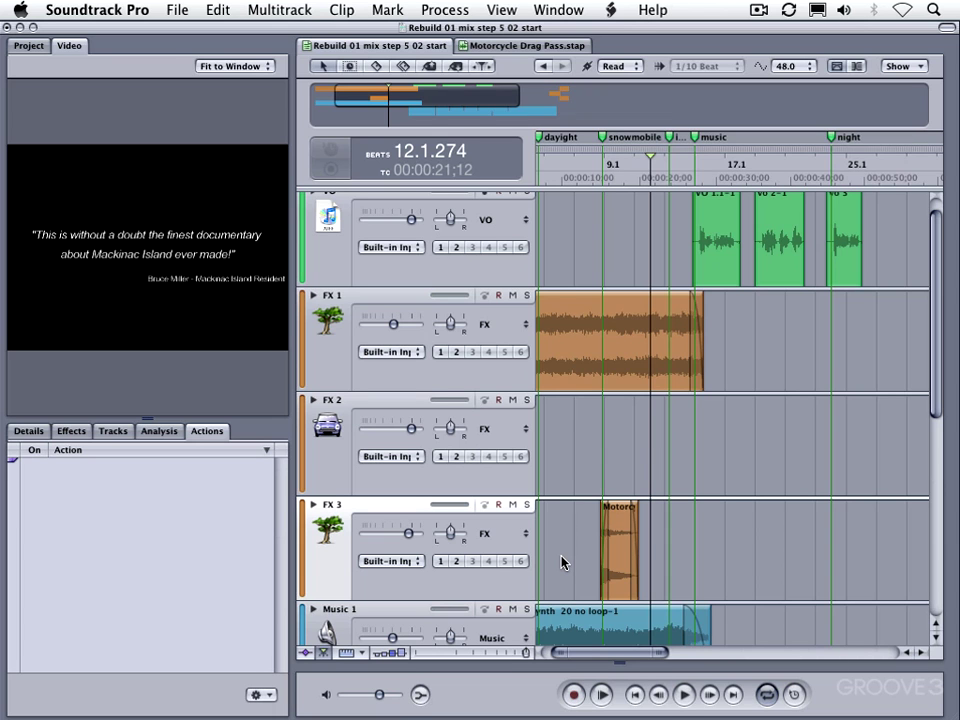
pyautogui.hotkey('shift', 'z')
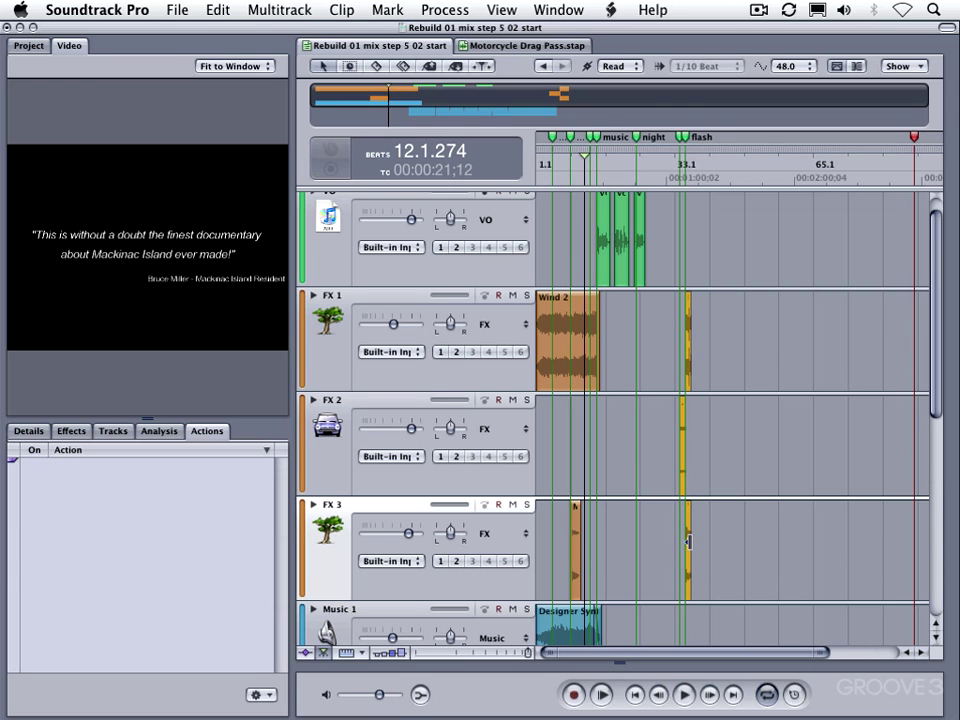
# - Create FX 3 volume envelope points at the Motorcycle Drag Pass clip edges plus one just after it
pyautogui.click(313, 510)
pyautogui.scroll(-2, 606, 553)
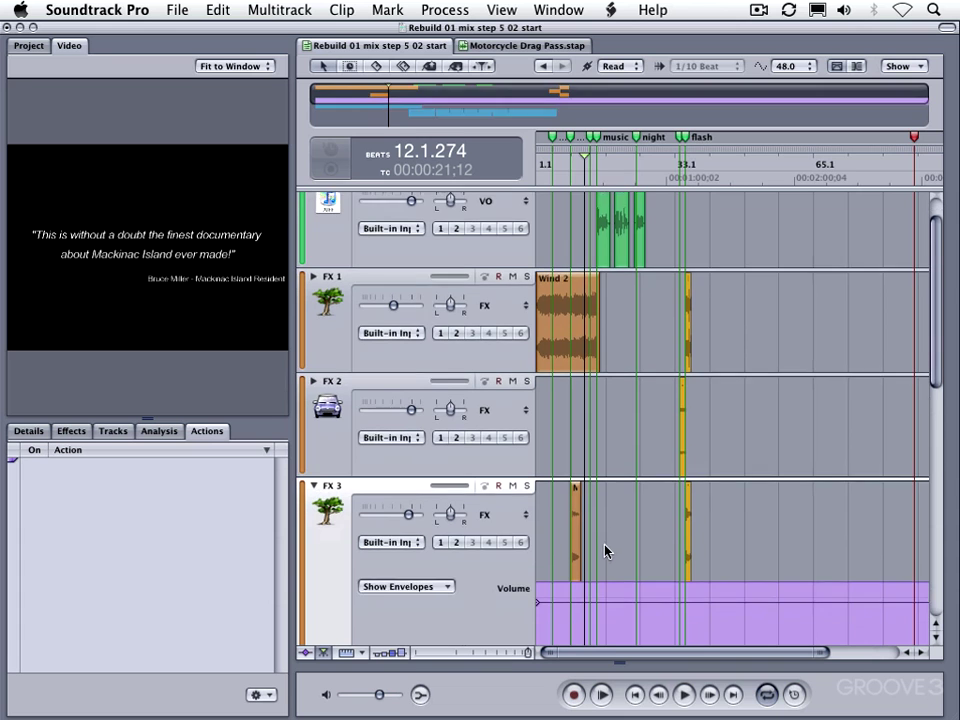
pyautogui.click(573, 491)
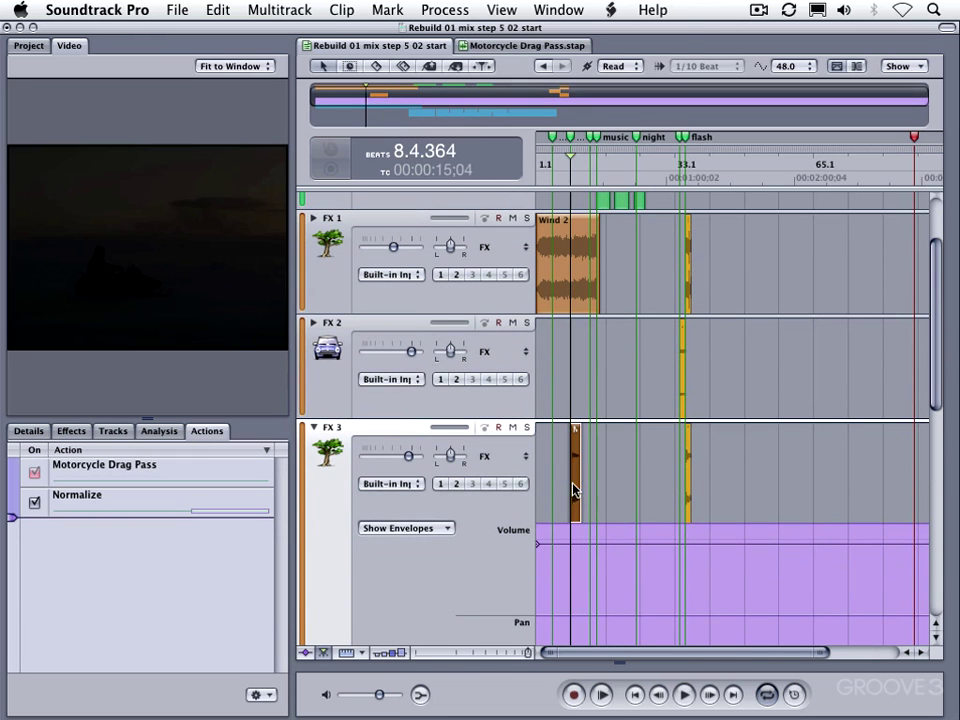
pyautogui.click(337, 10)
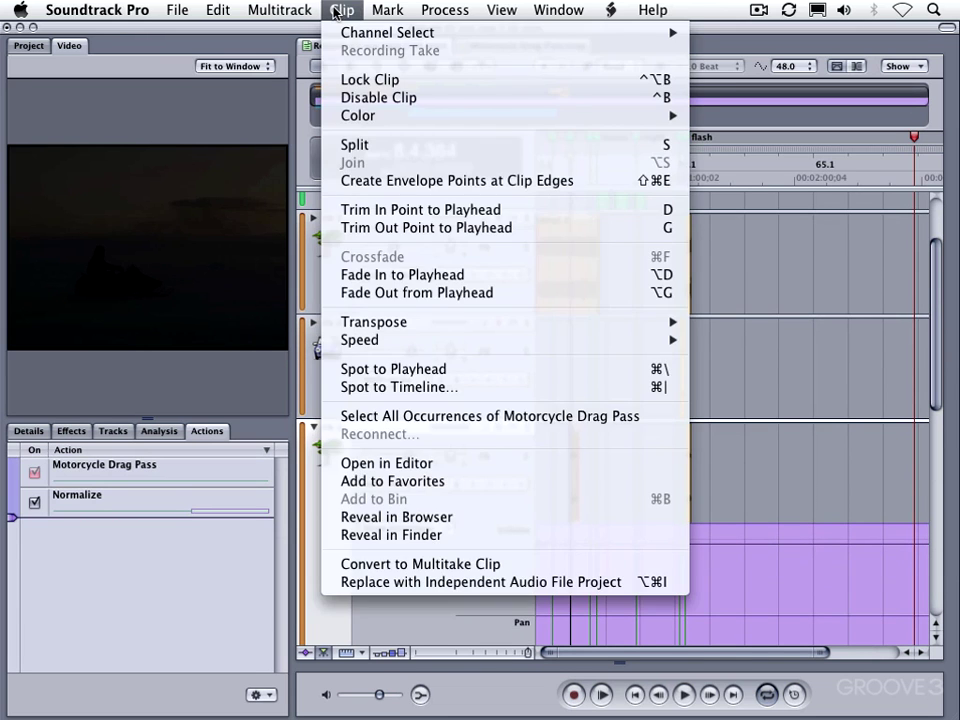
pyautogui.click(392, 181)
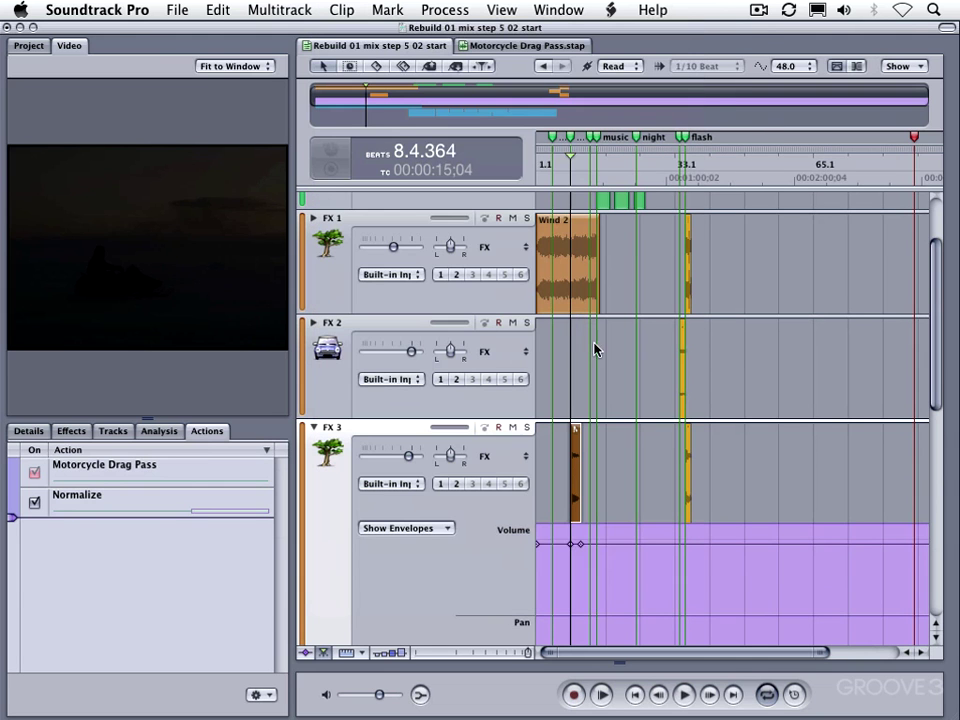
pyautogui.click(596, 550)
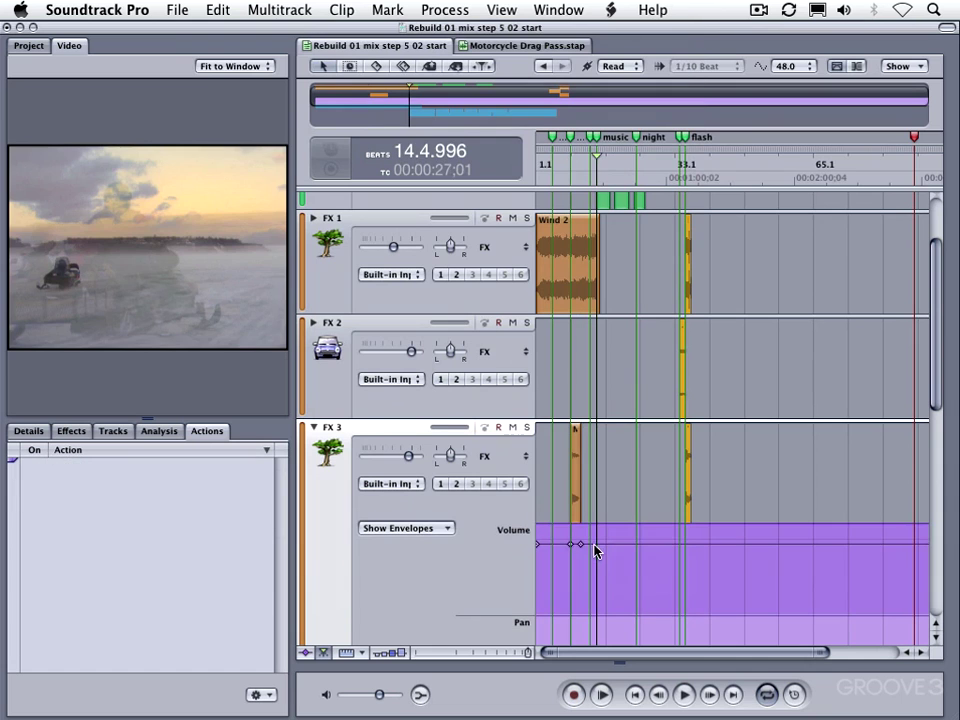
pyautogui.click(596, 548)
# - Solo FX 3 and audition the Thunder and Lightning 1 clip from bar 34
pyautogui.click(688, 505)
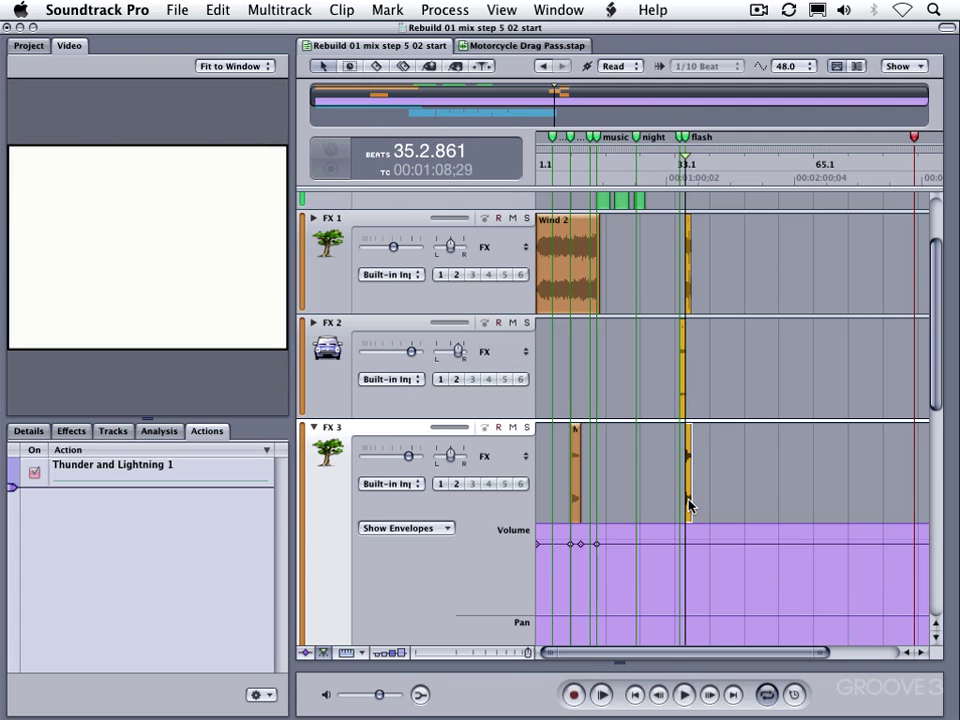
pyautogui.click(681, 507)
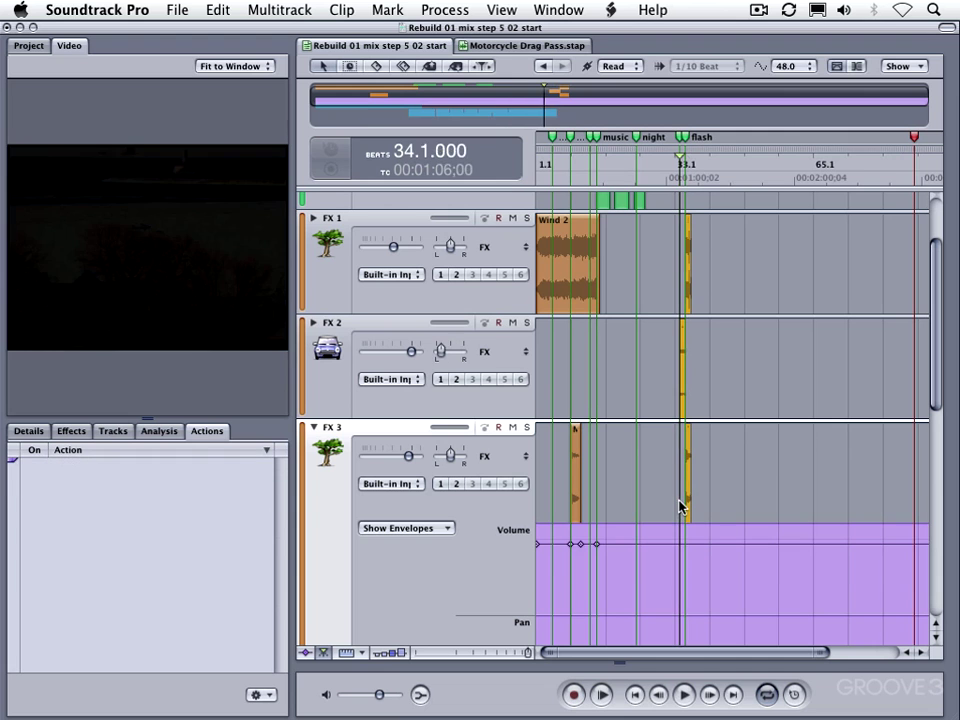
pyautogui.press('space')
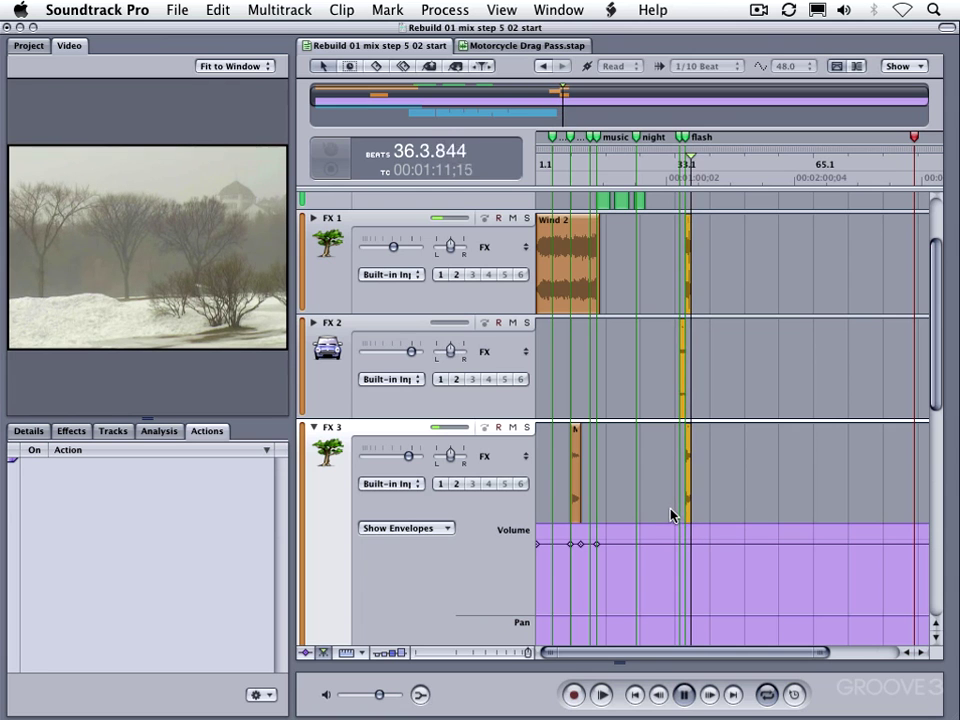
pyautogui.press('space')
pyautogui.click(527, 427)
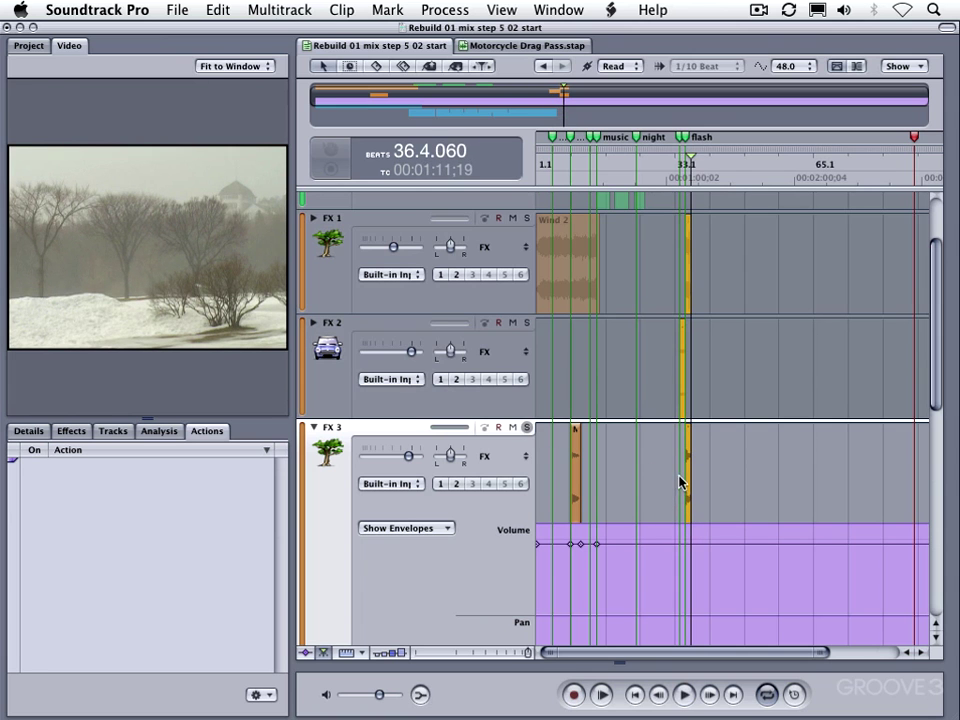
pyautogui.press('space')
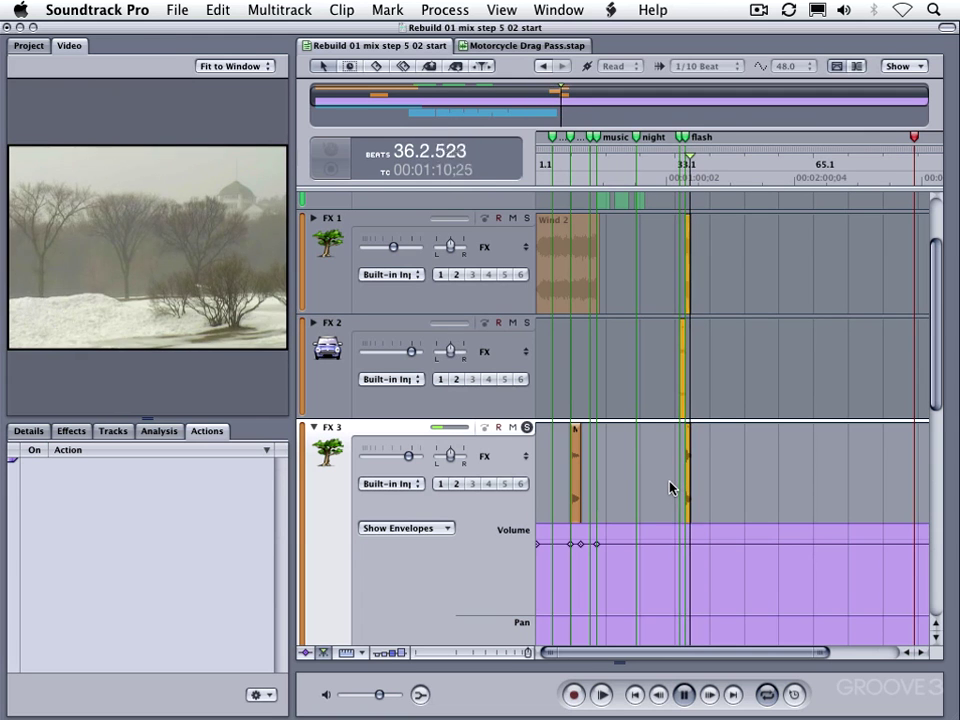
pyautogui.press('space')
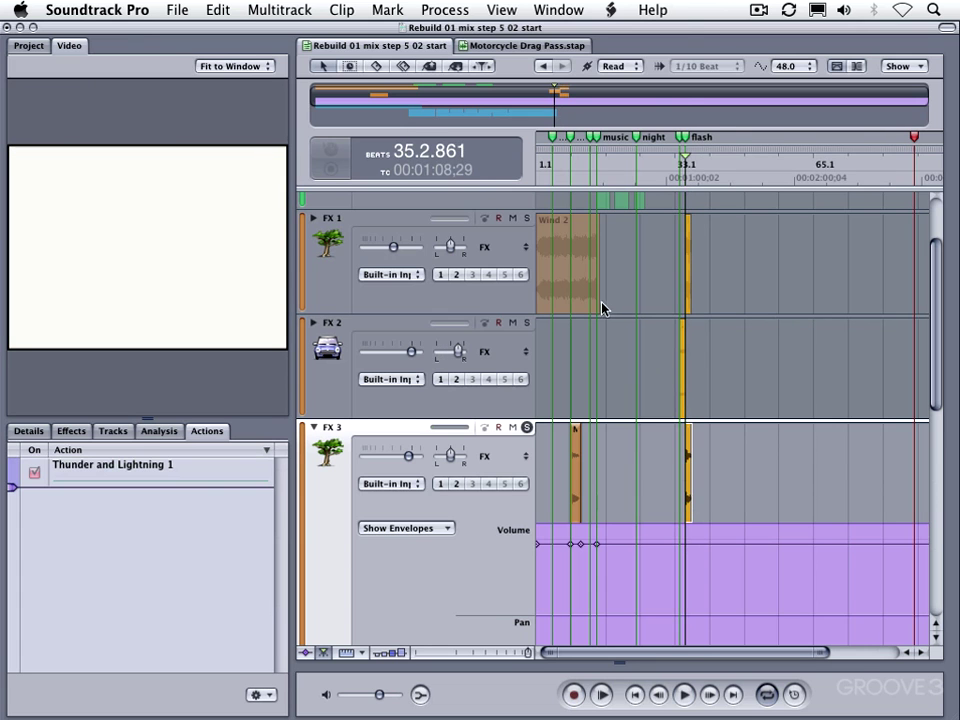
# - Add FX 3 envelope points around the Thunder and Lightning 1 clip and pull one down to -2.89 dB
pyautogui.click(341, 10)
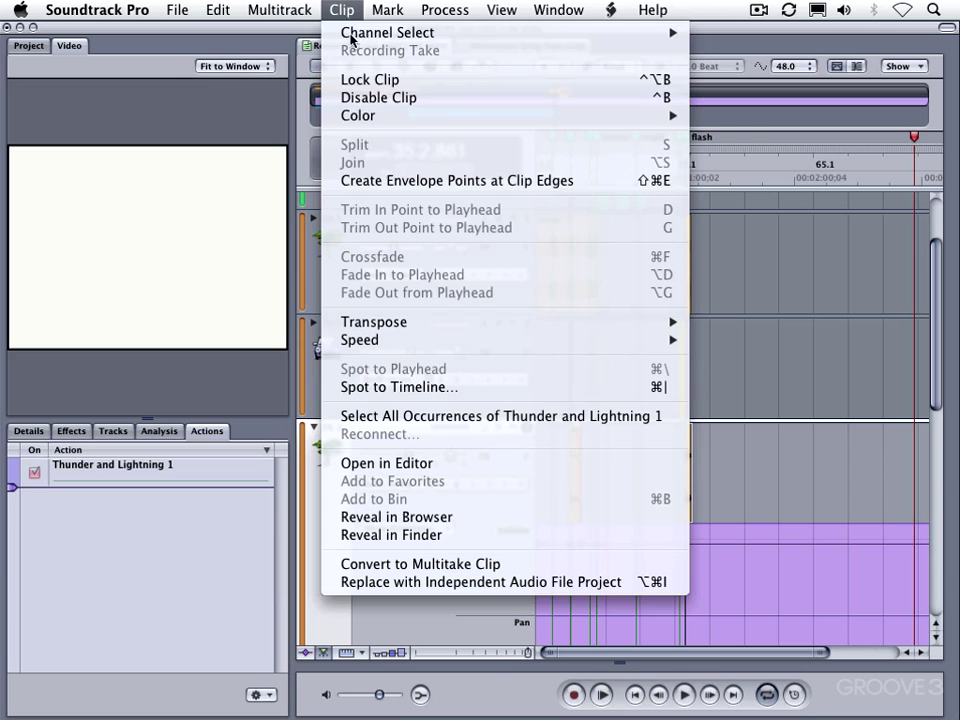
pyautogui.click(364, 180)
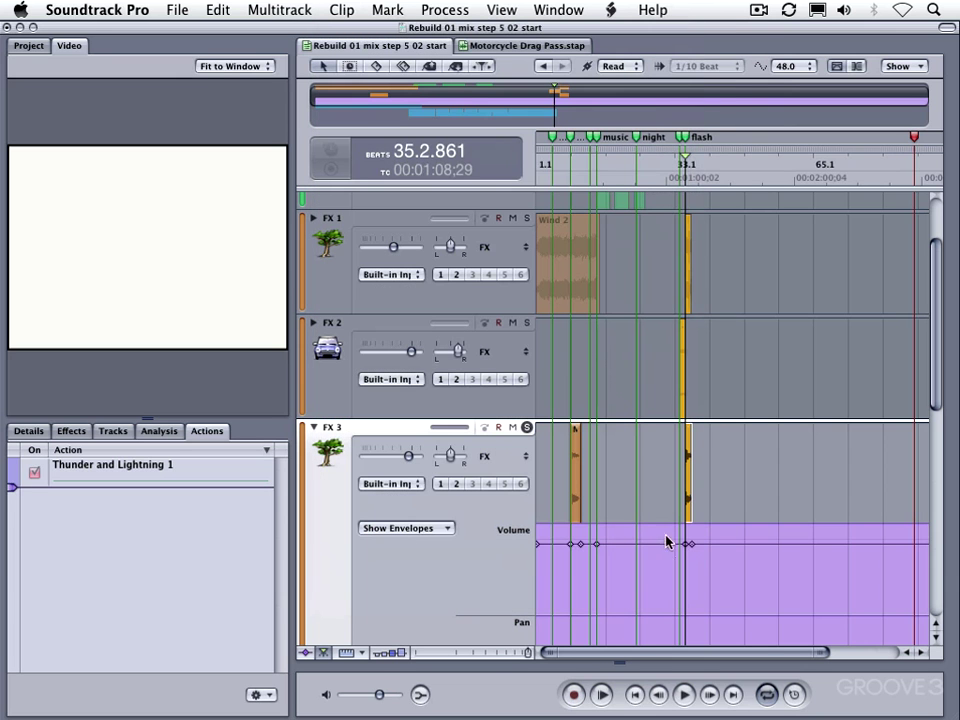
pyautogui.click(706, 545)
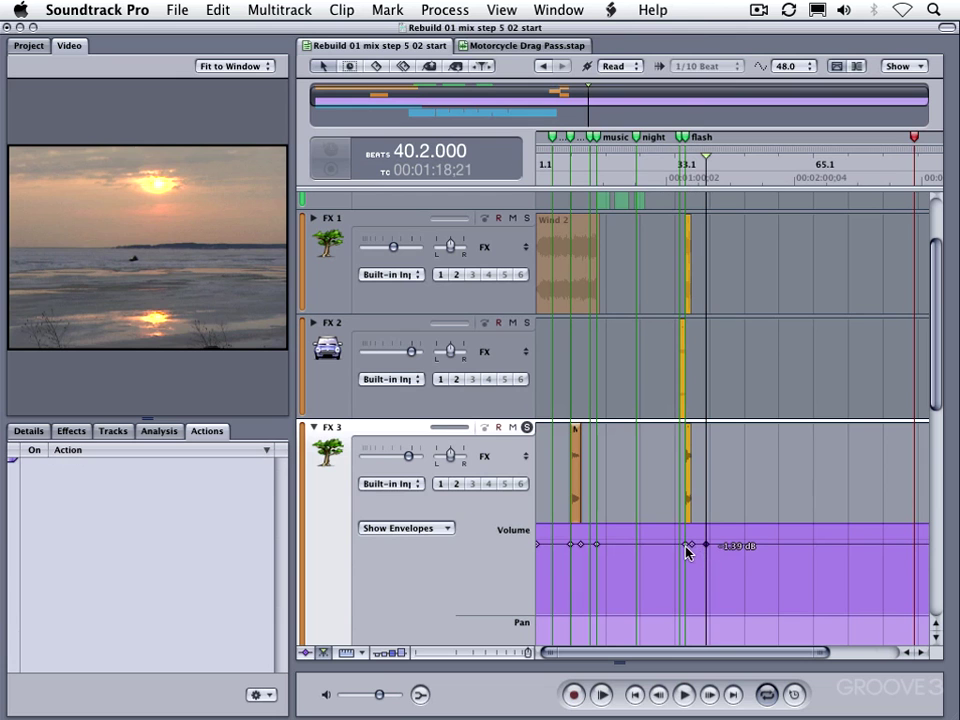
pyautogui.click(687, 546)
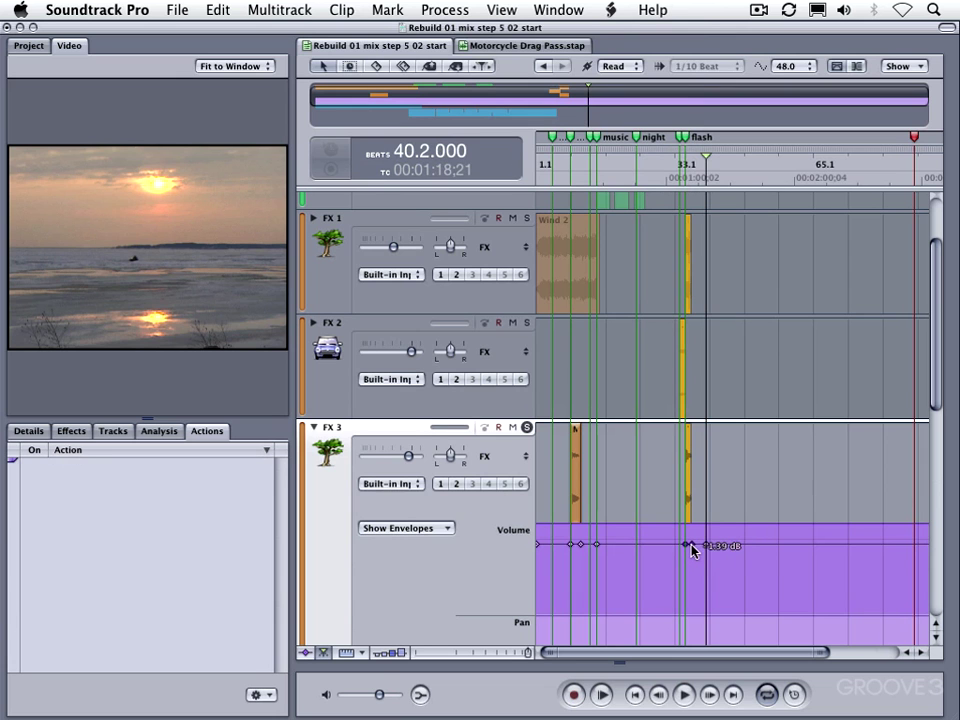
pyautogui.moveTo(692, 549); pyautogui.dragTo(694, 554)
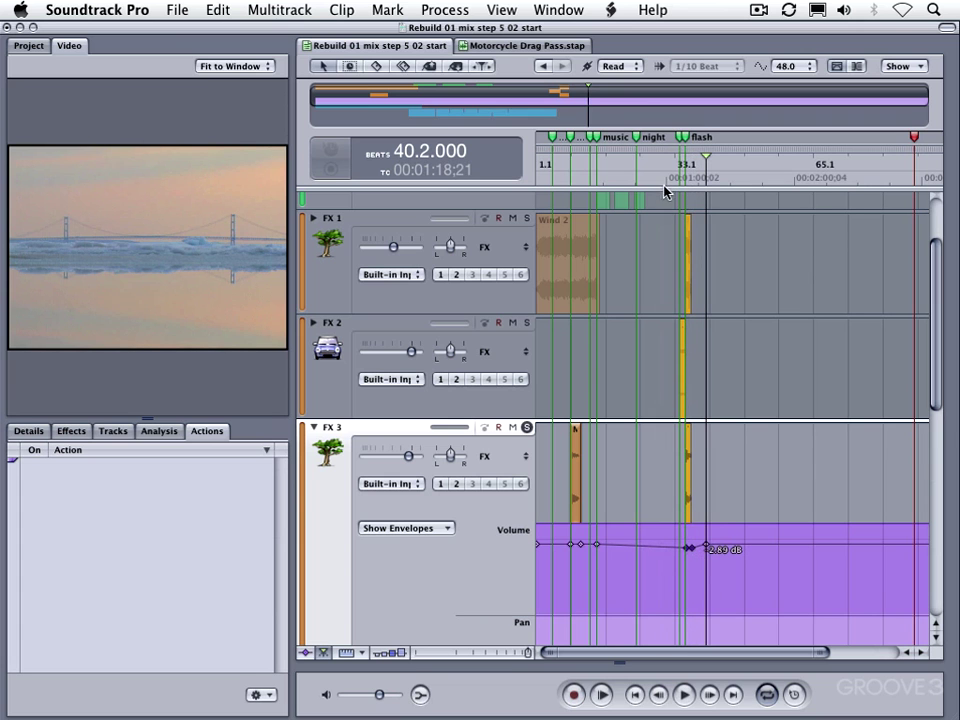
# - Play through the lightning clip to hear the volume dip
pyautogui.click(670, 485)
pyautogui.press('space')
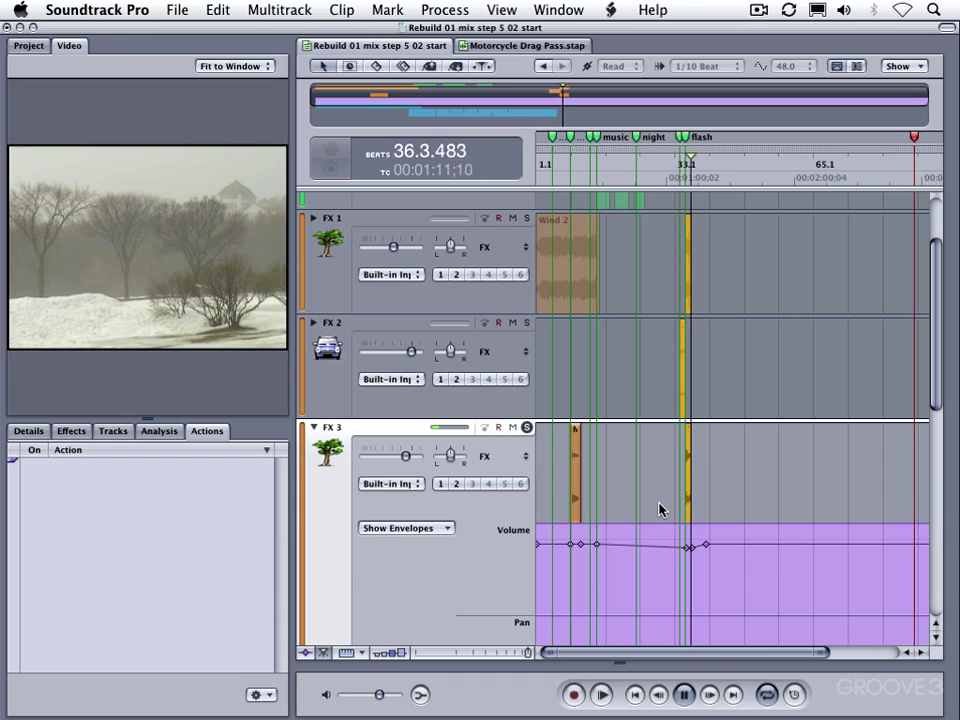
pyautogui.press('space')
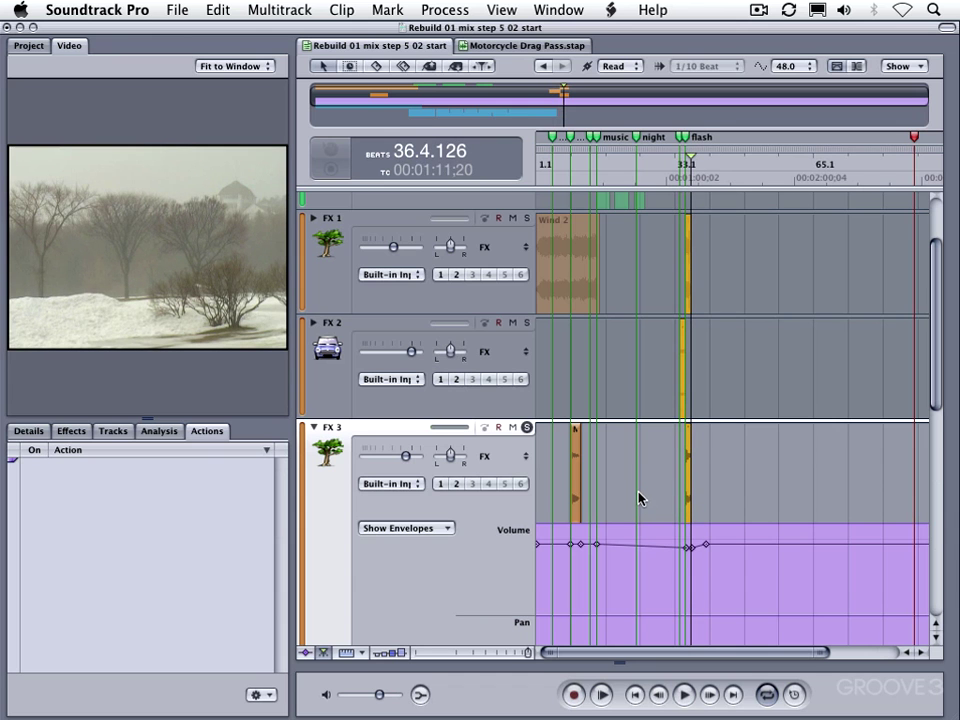
# - Collapse FX 3's envelope lanes and select the Designer Synth clip on Music 1
pyautogui.scroll(-1, 478, 450)
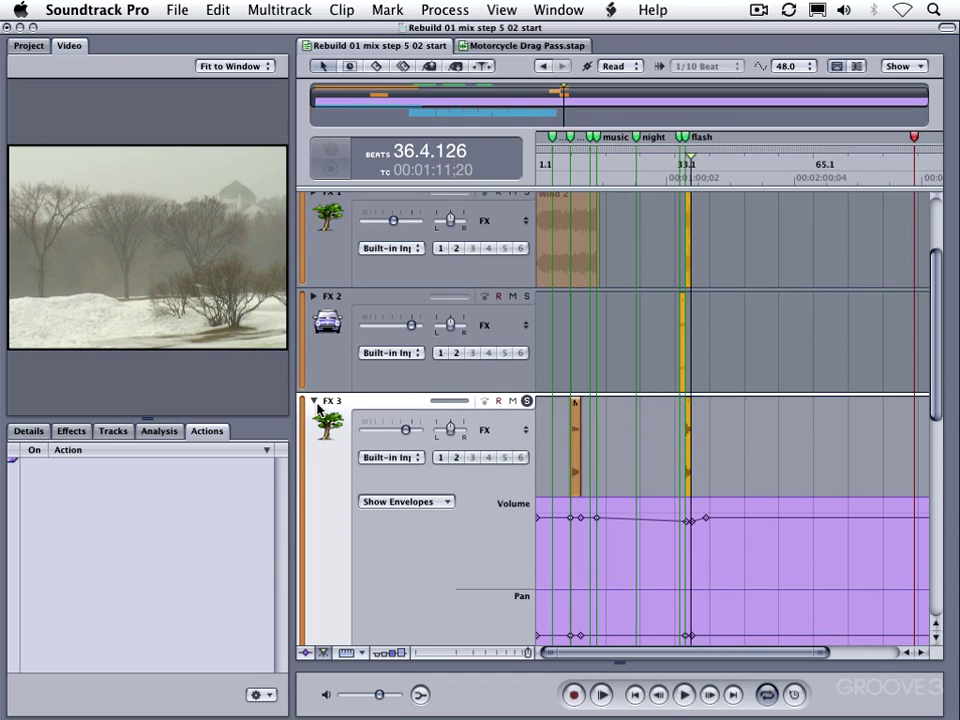
pyautogui.click(316, 404)
pyautogui.scroll(-3, 450, 444)
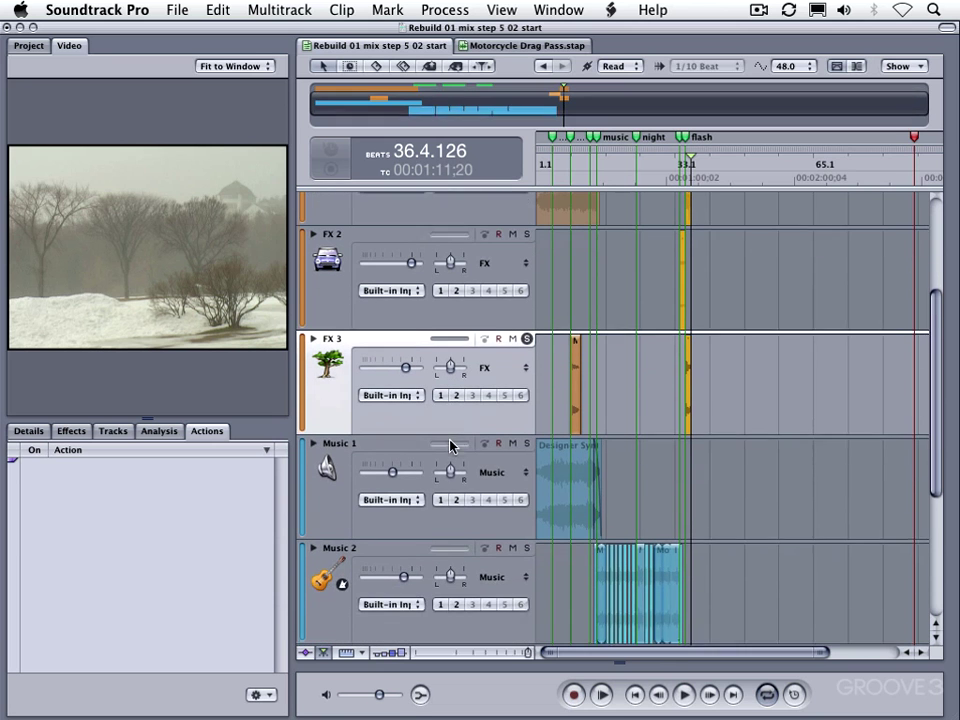
pyautogui.click(561, 469)
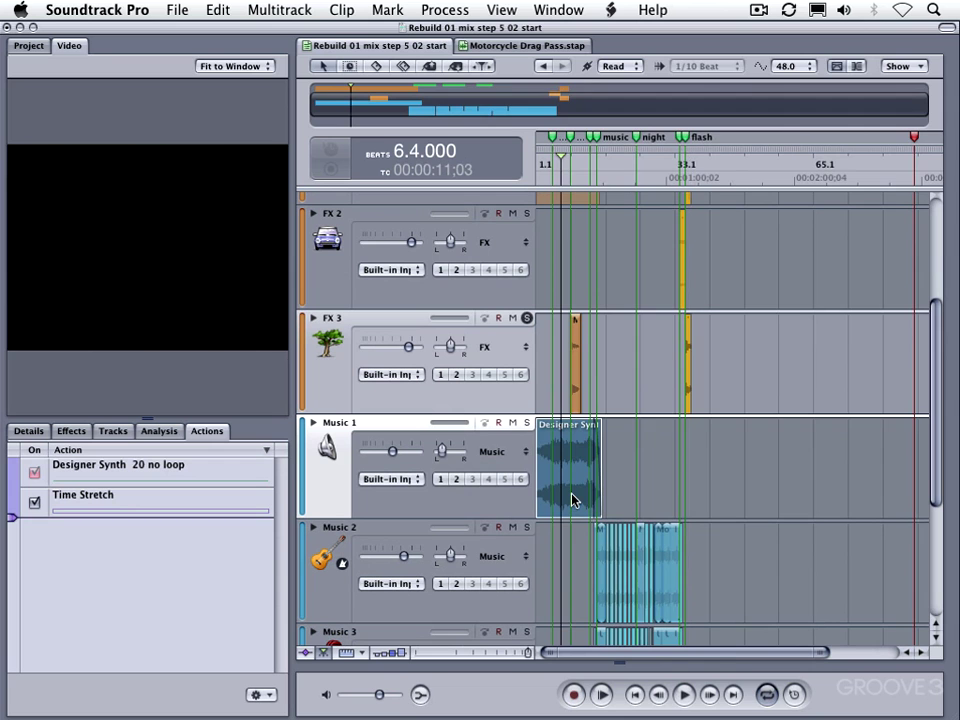
# - Zoom in on the timeline start, hide the side pane, and expand Music 1's Volume and Pan envelopes
pyautogui.press('super+equal')
pyautogui.press('super+equal')
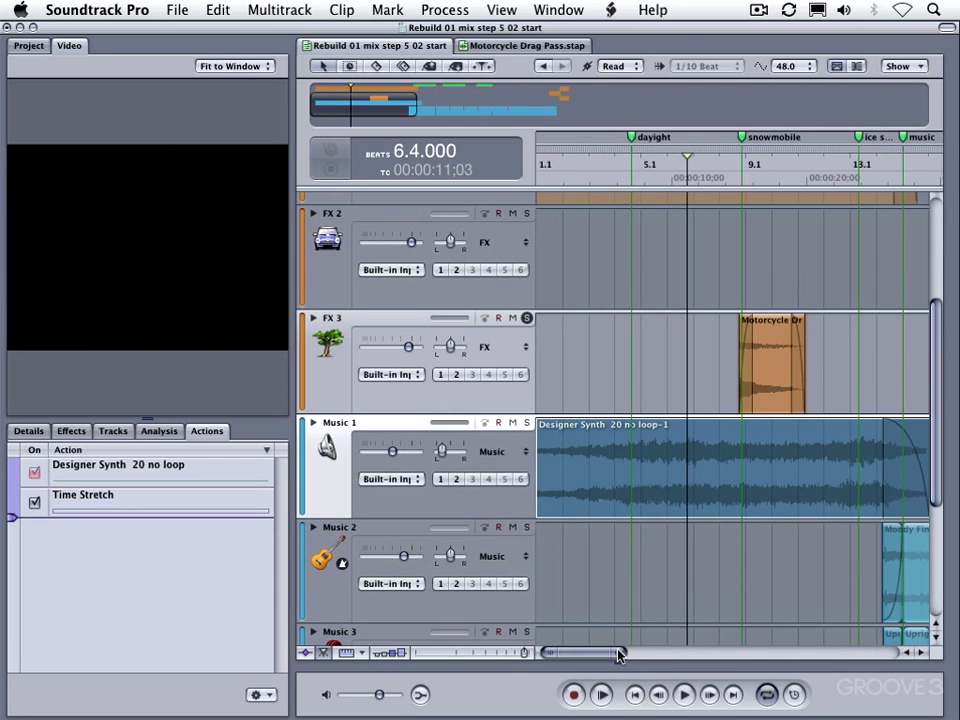
pyautogui.moveTo(619, 655); pyautogui.dragTo(622, 655)
pyautogui.hotkey('ctrl', 'a')
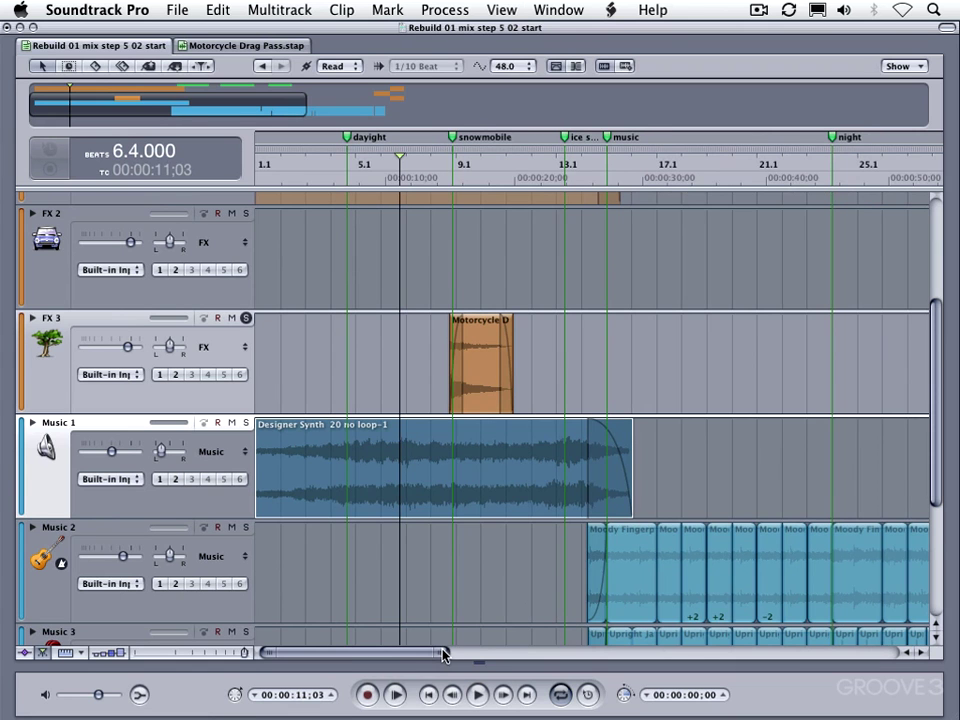
pyautogui.moveTo(446, 651); pyautogui.dragTo(437, 652)
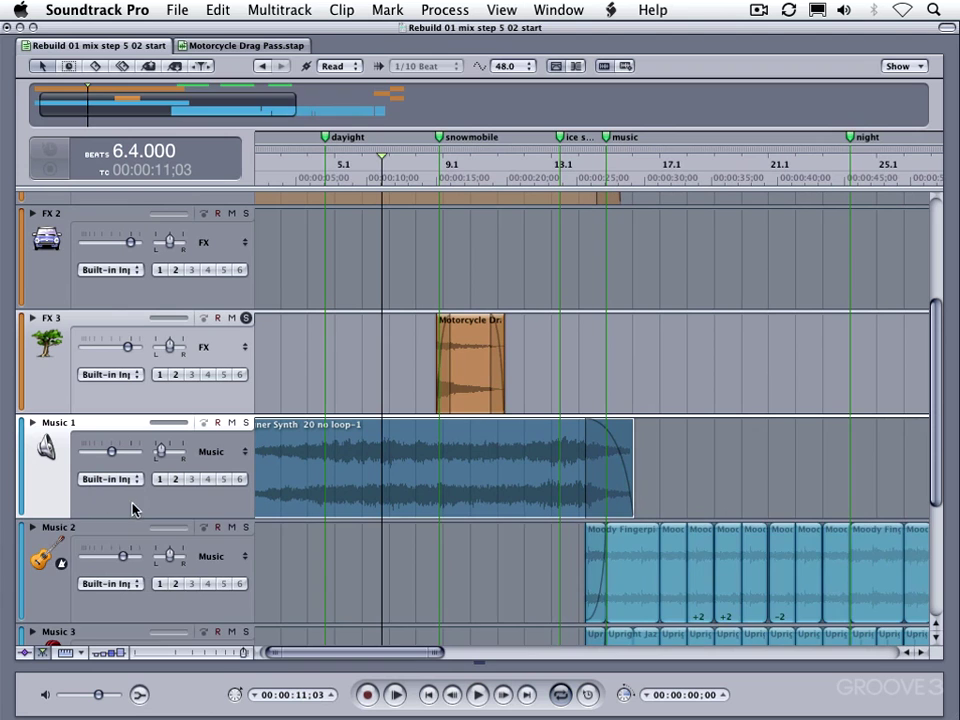
pyautogui.hotkey('ctrl', 'e')
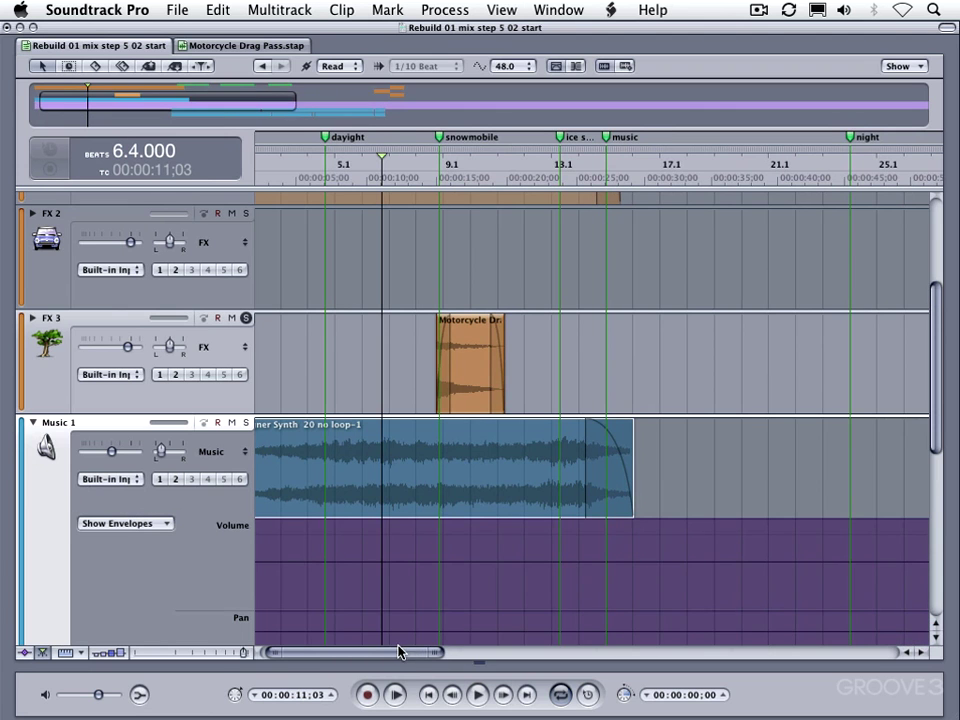
pyautogui.moveTo(398, 651); pyautogui.dragTo(386, 650)
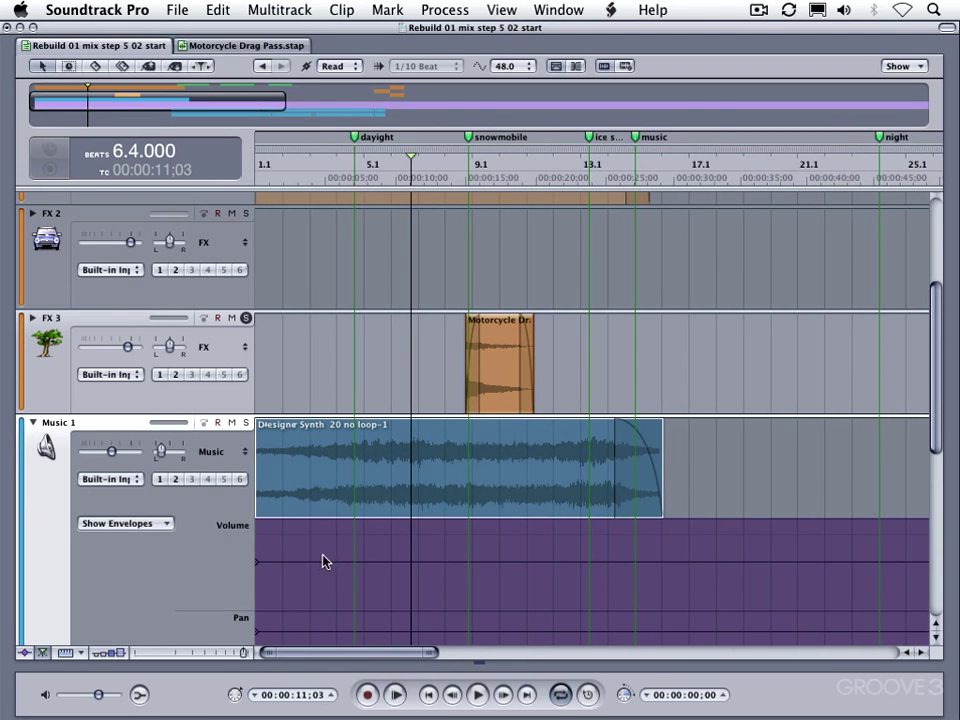
# - Set the automation mode from Read to Latch, then solo Music 1 and unsolo FX 3
pyautogui.click(344, 70)
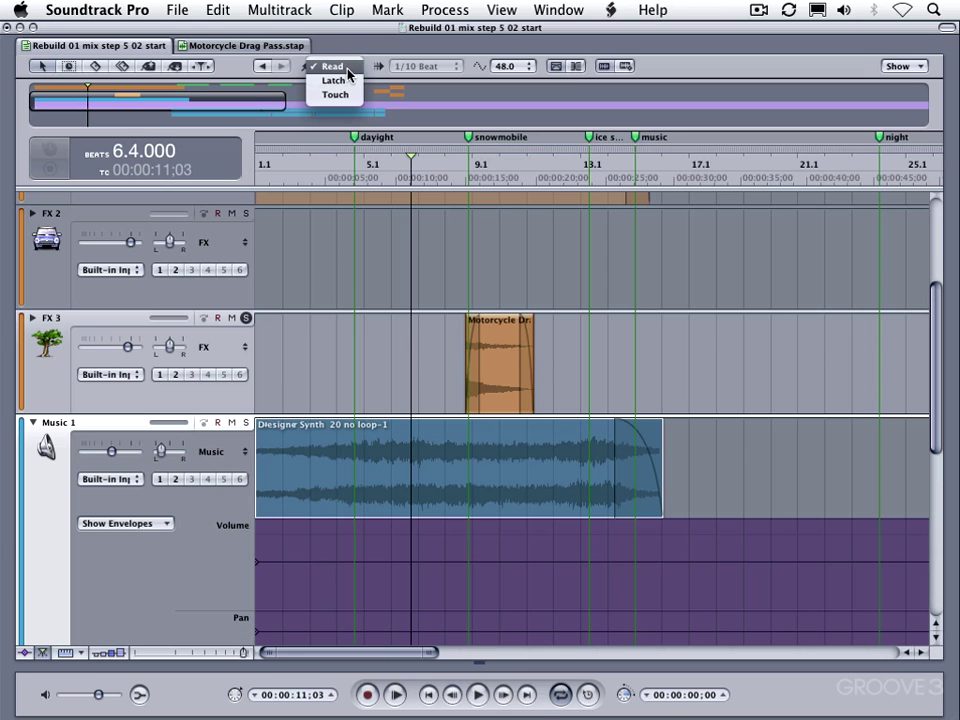
pyautogui.click(340, 67)
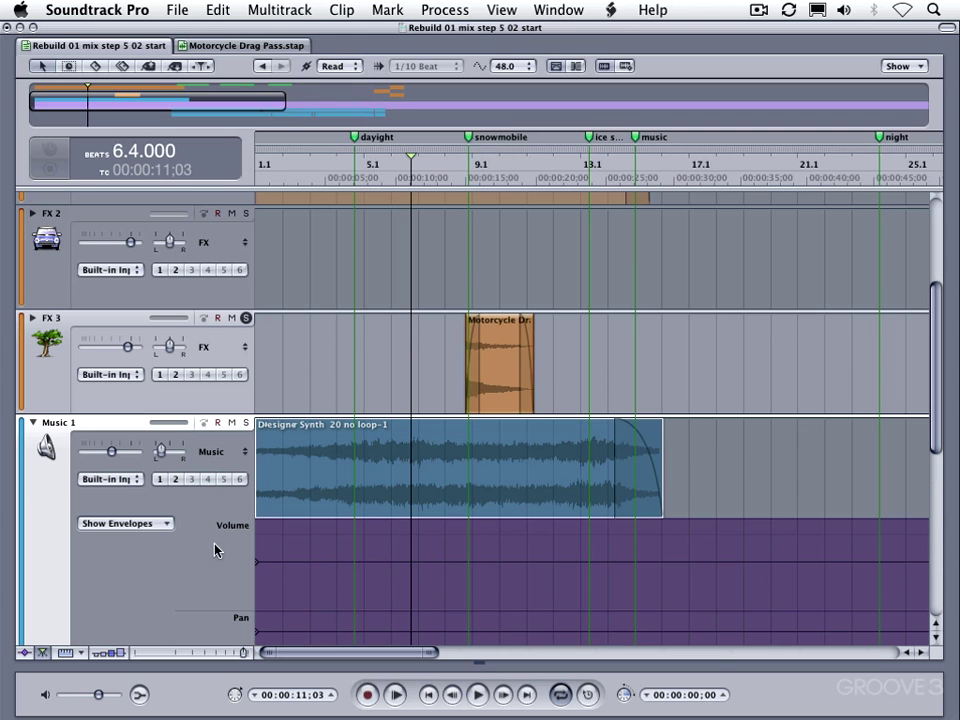
pyautogui.click(343, 66)
pyautogui.click(336, 80)
pyautogui.click(246, 422)
pyautogui.click(246, 322)
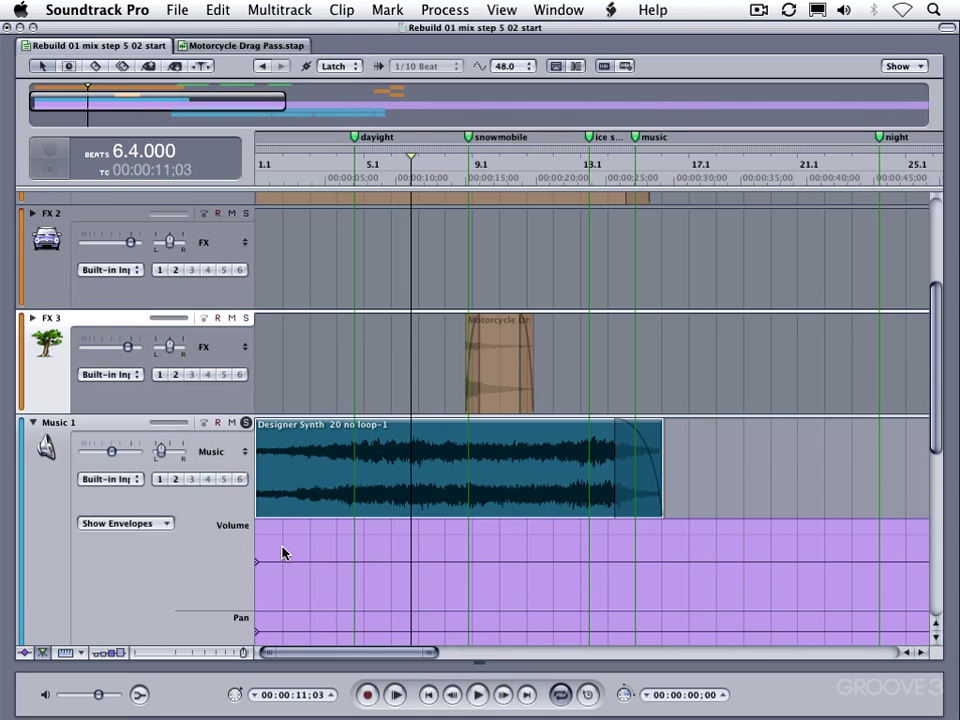
pyautogui.press('Home')
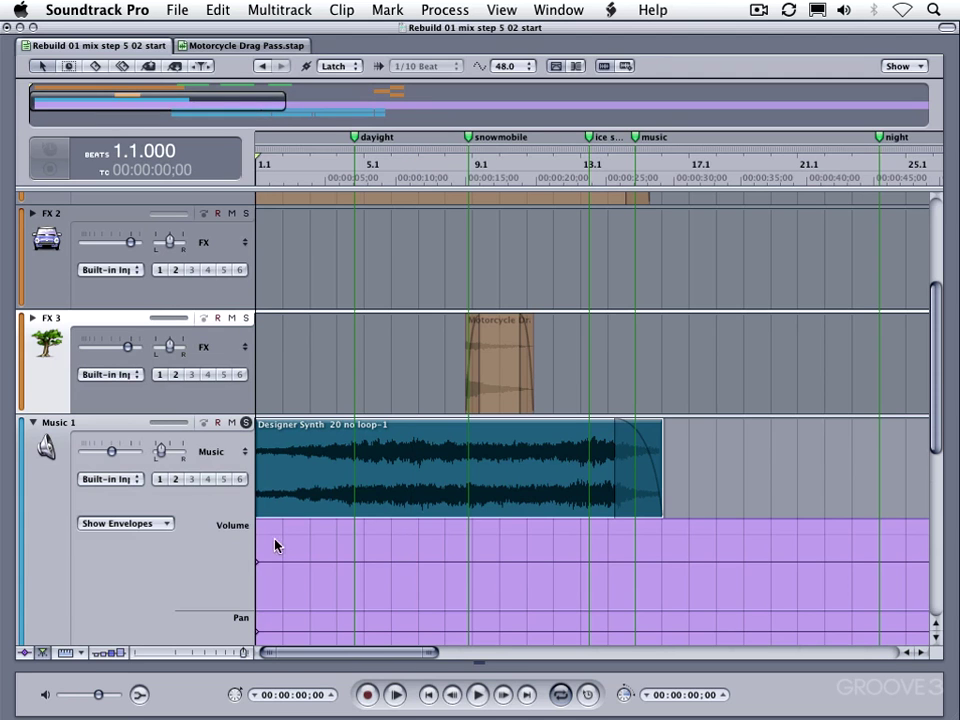
pyautogui.press('space')
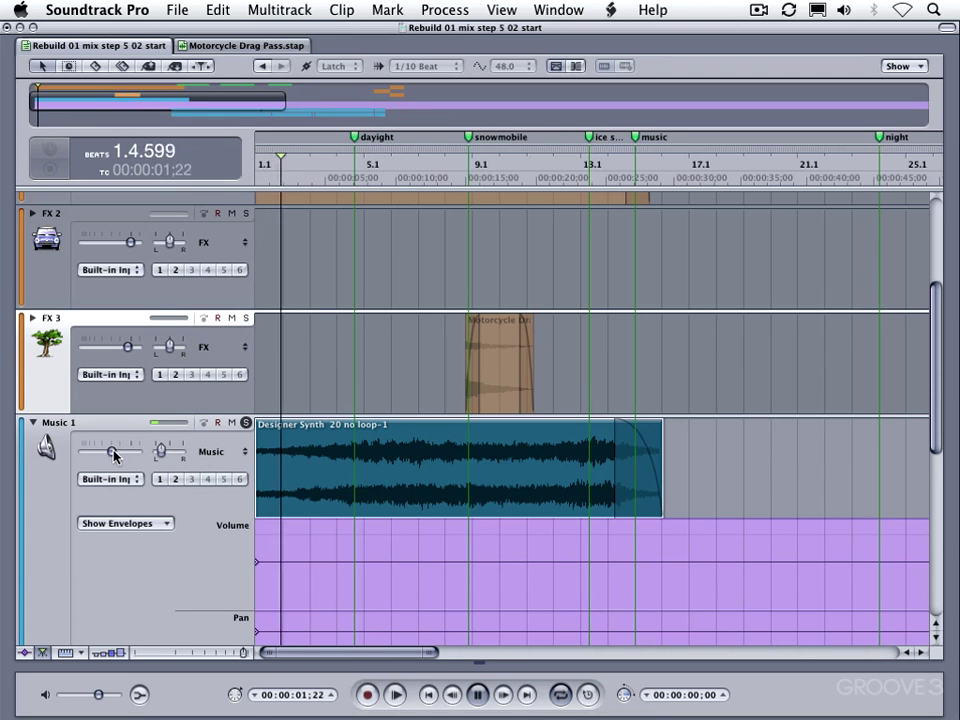
pyautogui.moveTo(113, 455)
pyautogui.mouseDown()
pyautogui.moveTo(124, 461)
pyautogui.moveTo(97, 456)
pyautogui.moveTo(135, 464)
pyautogui.mouseUp()
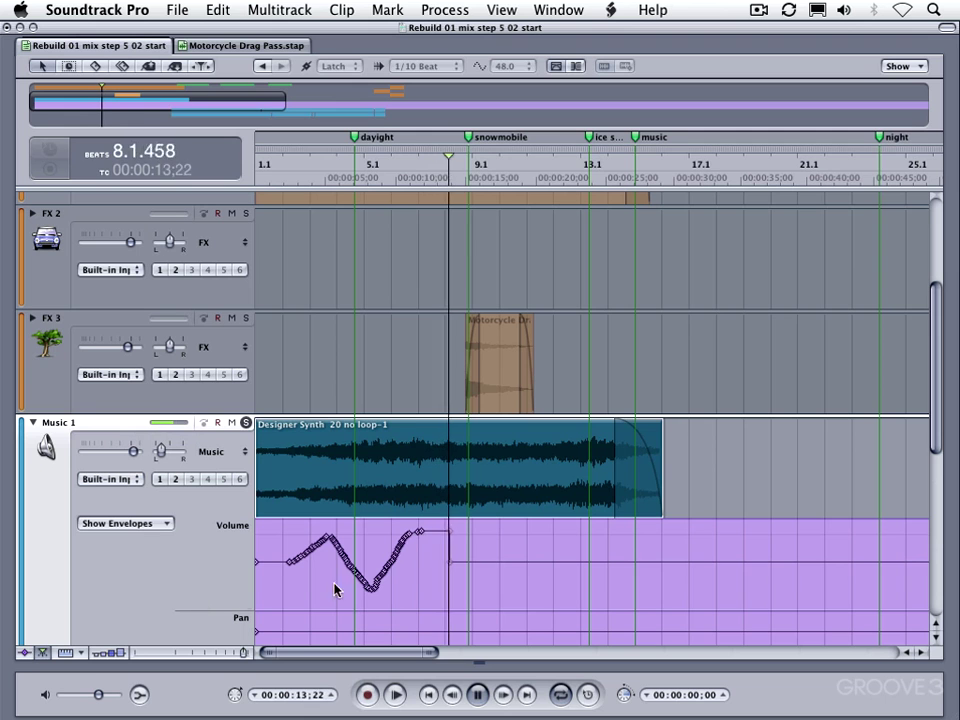
pyautogui.press('space')
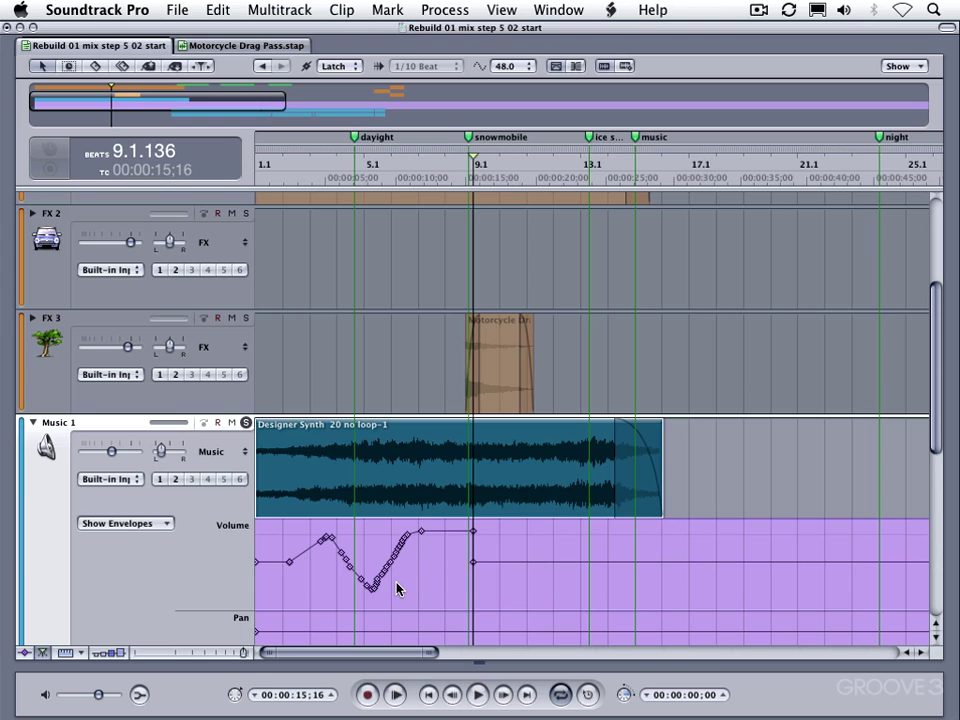
pyautogui.press('super+z')
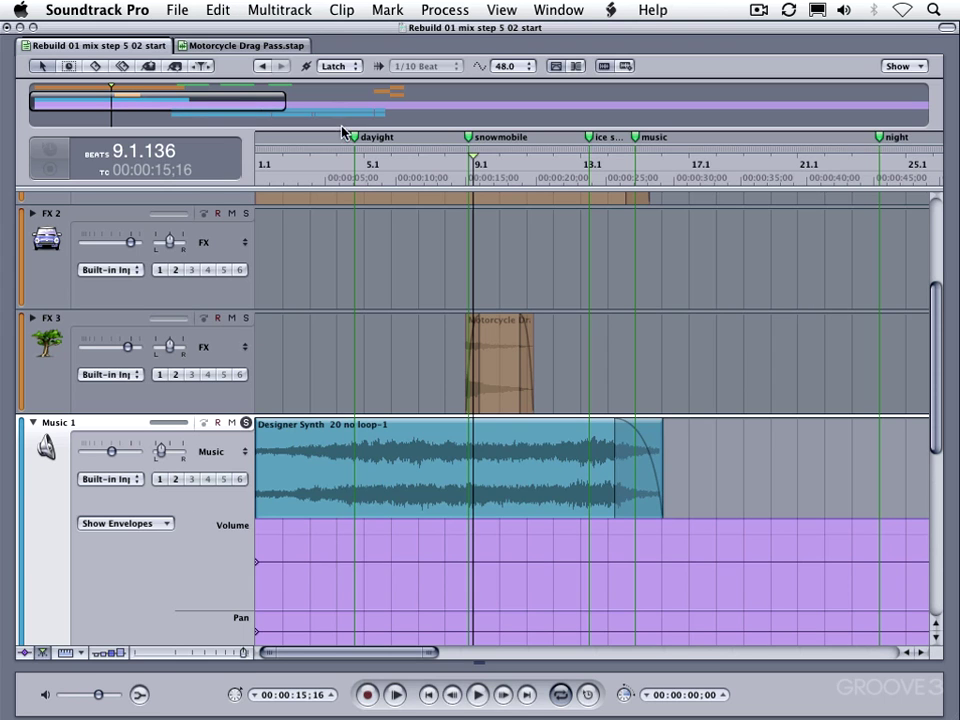
# - Choose Touch automation, record a trial volume ride on Music 1 during playback, then undo it
pyautogui.click(334, 66)
pyautogui.click(334, 80)
pyautogui.press('space')
pyautogui.moveTo(112, 454)
pyautogui.mouseDown()
pyautogui.moveTo(99, 452)
pyautogui.moveTo(148, 449)
pyautogui.moveTo(129, 452)
pyautogui.mouseUp()
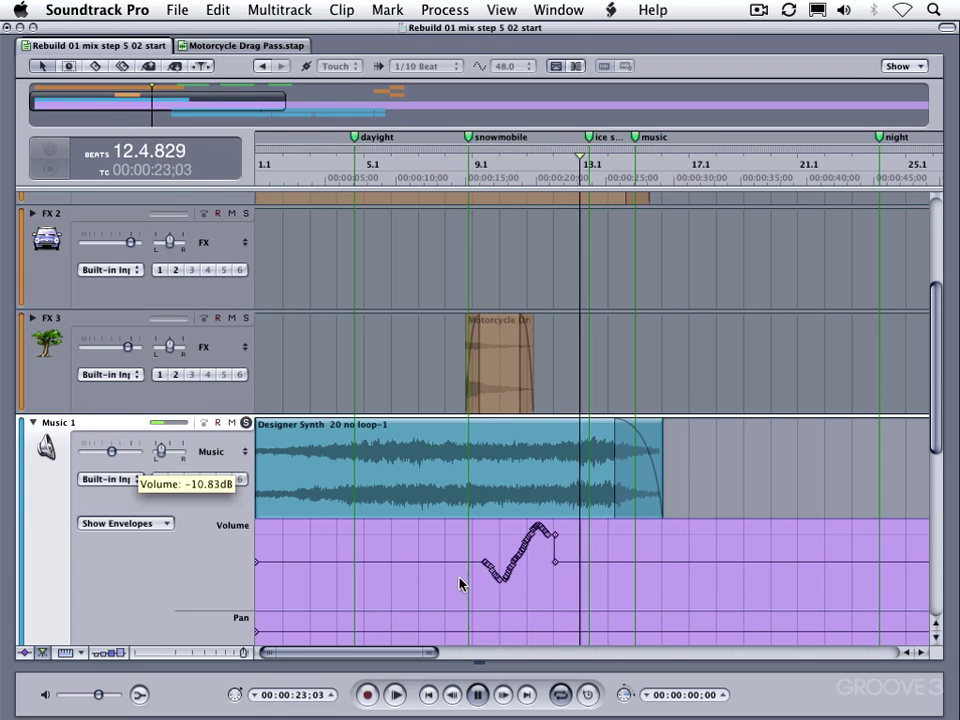
pyautogui.press('space')
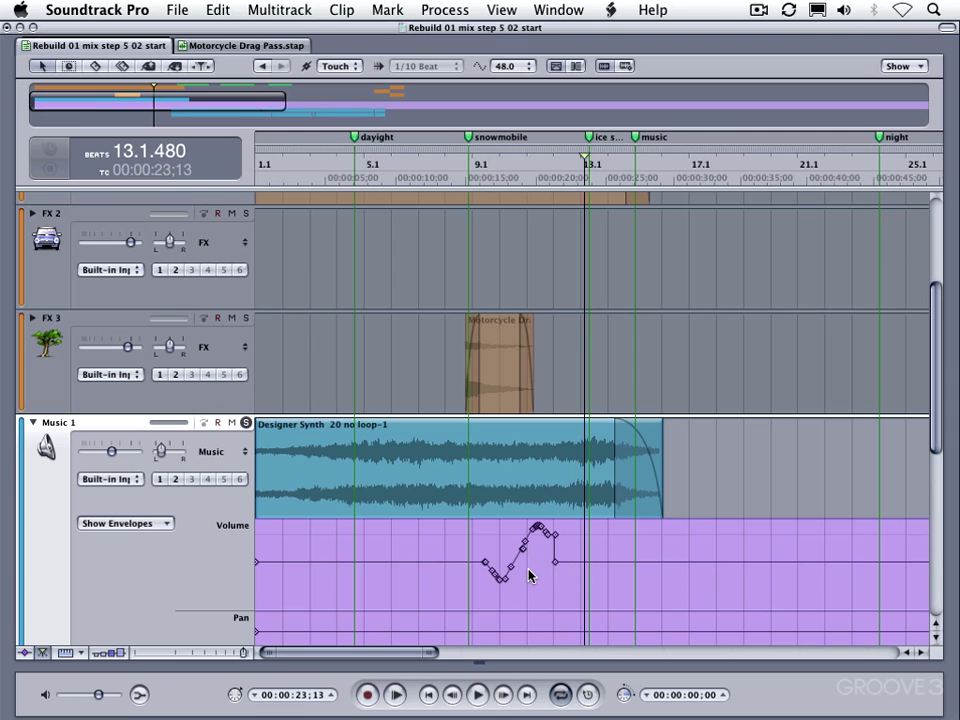
pyautogui.press('super+z')
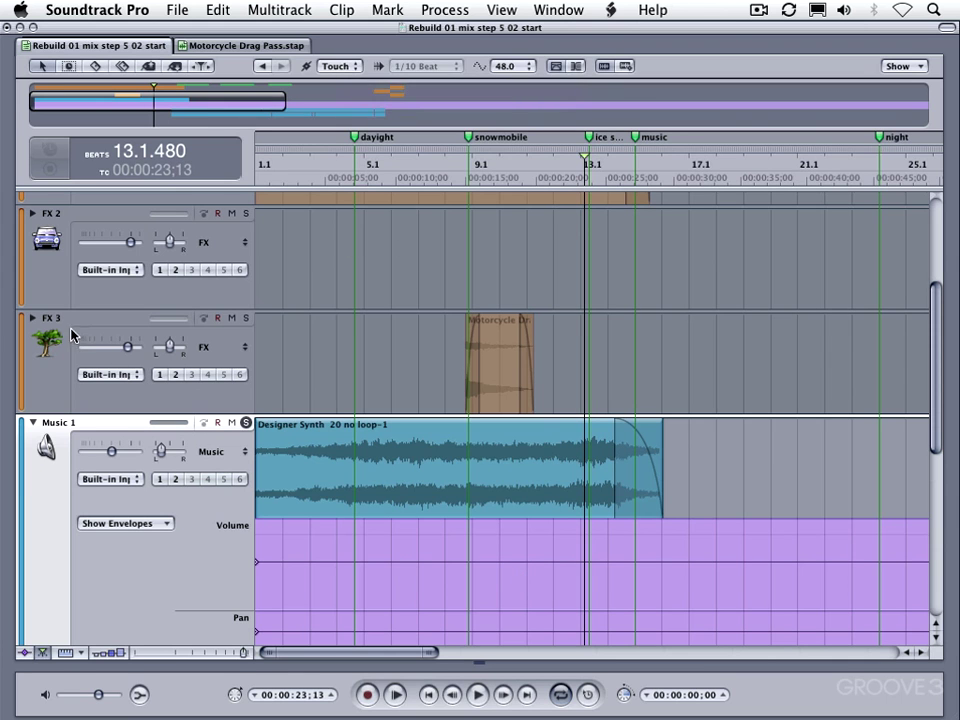
# - Check FX 3's volume (-1.87 dB) at 3.3.000, return automation to Read, and collapse FX 3
pyautogui.click(33, 318)
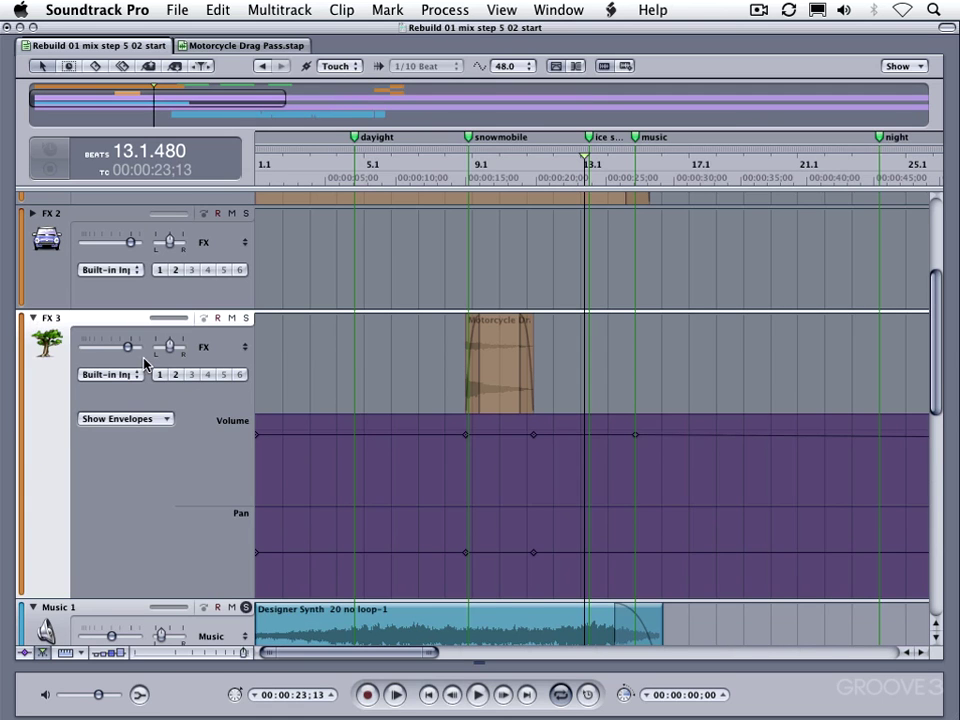
pyautogui.click(323, 177)
pyautogui.moveTo(127, 350)
pyautogui.mouseDown()
pyautogui.moveTo(114, 347)
pyautogui.moveTo(146, 347)
pyautogui.moveTo(127, 350)
pyautogui.mouseUp()
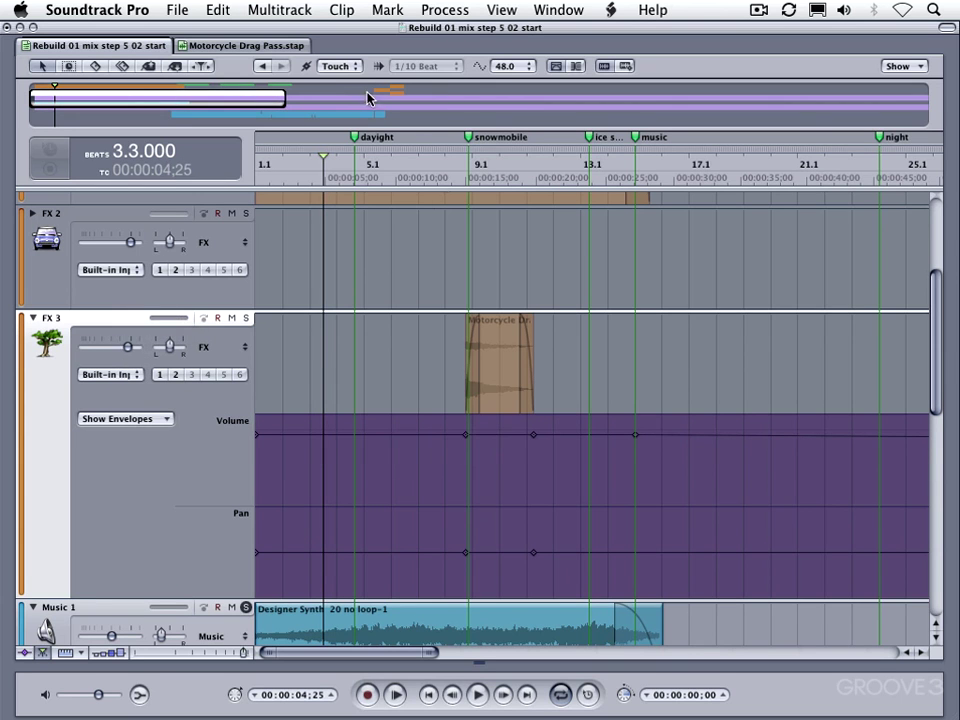
pyautogui.click(336, 66)
pyautogui.click(334, 39)
pyautogui.click(33, 320)
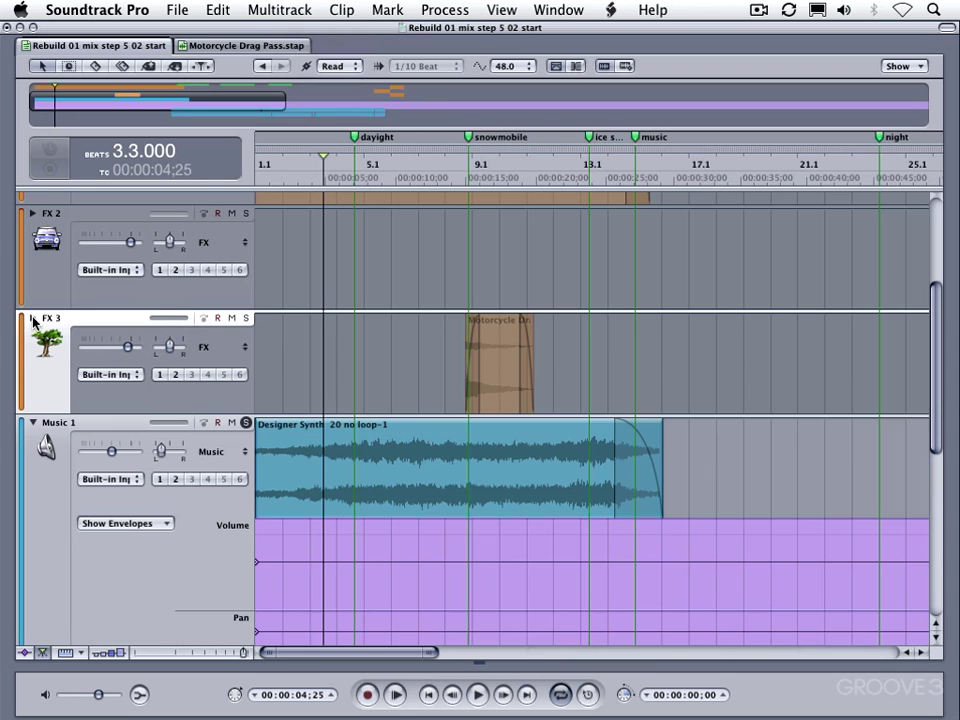